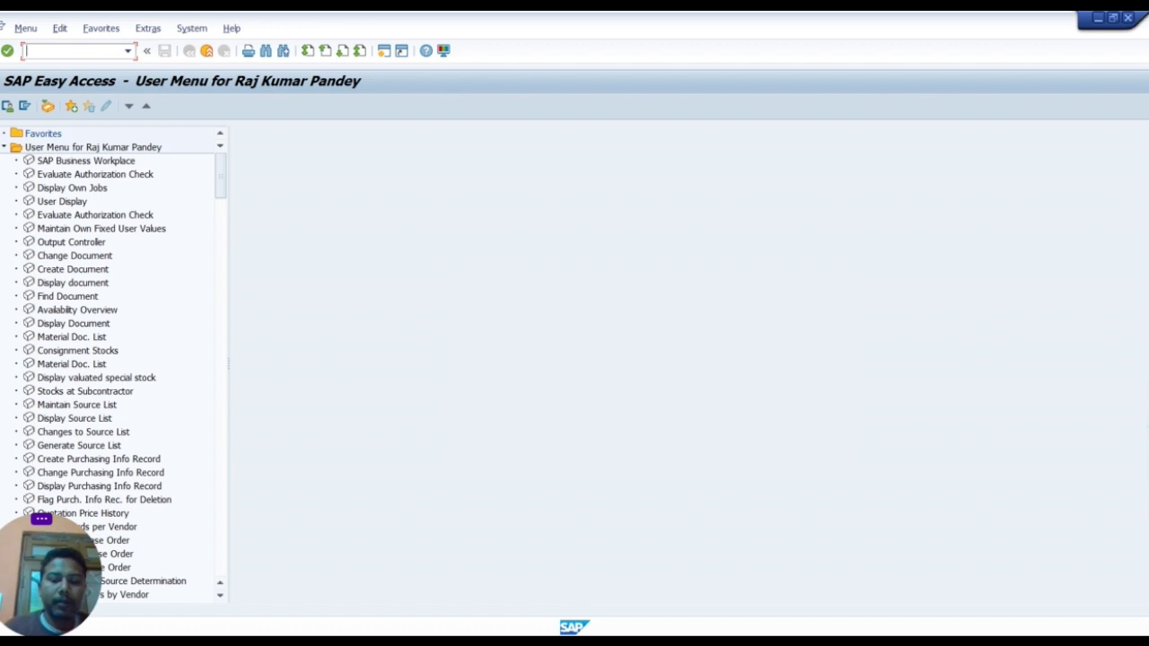
Launch transaction MB52 to reach the warehouse stock selection screen.
{"action": "type", "text": "mb52"}
{"action": "key", "text": "Return"}
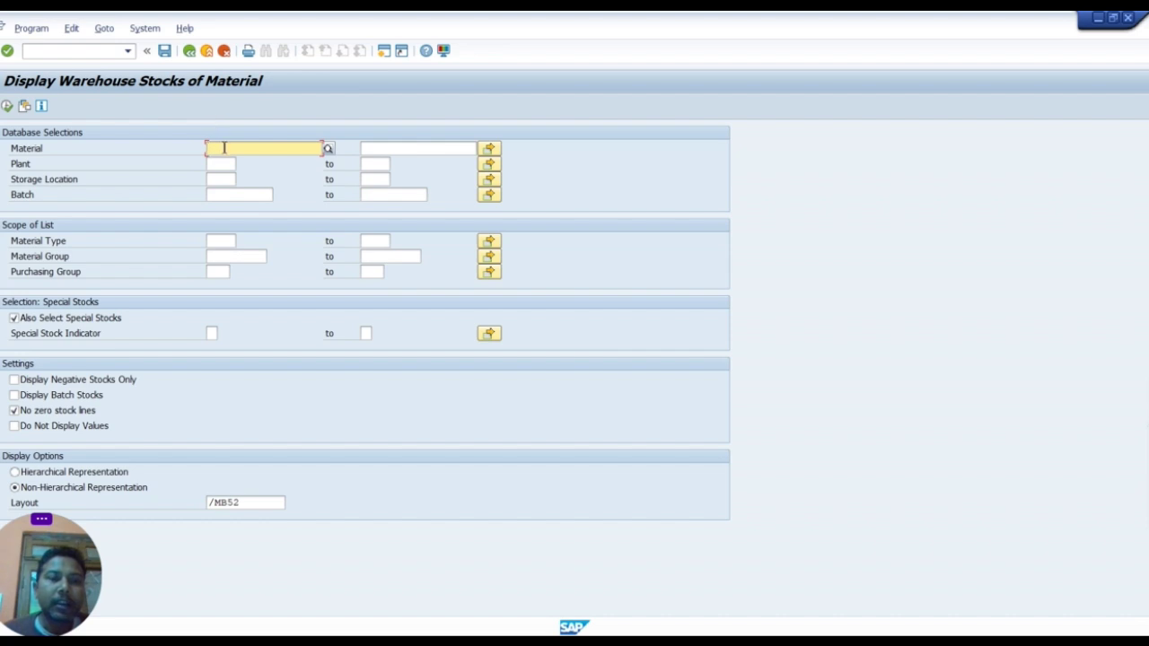
Enter the plant and storage location values on the selection screen, confirming each entry.
{"action": "left_click", "coordinate": [423, 148]}
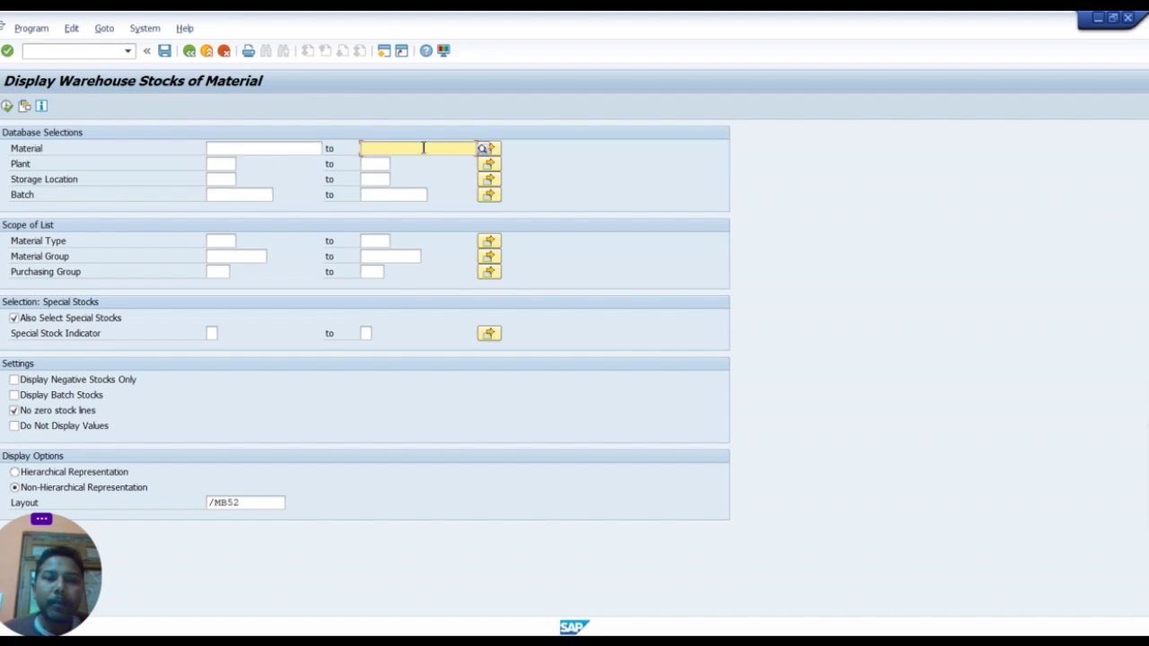
{"action": "left_click", "coordinate": [307, 149]}
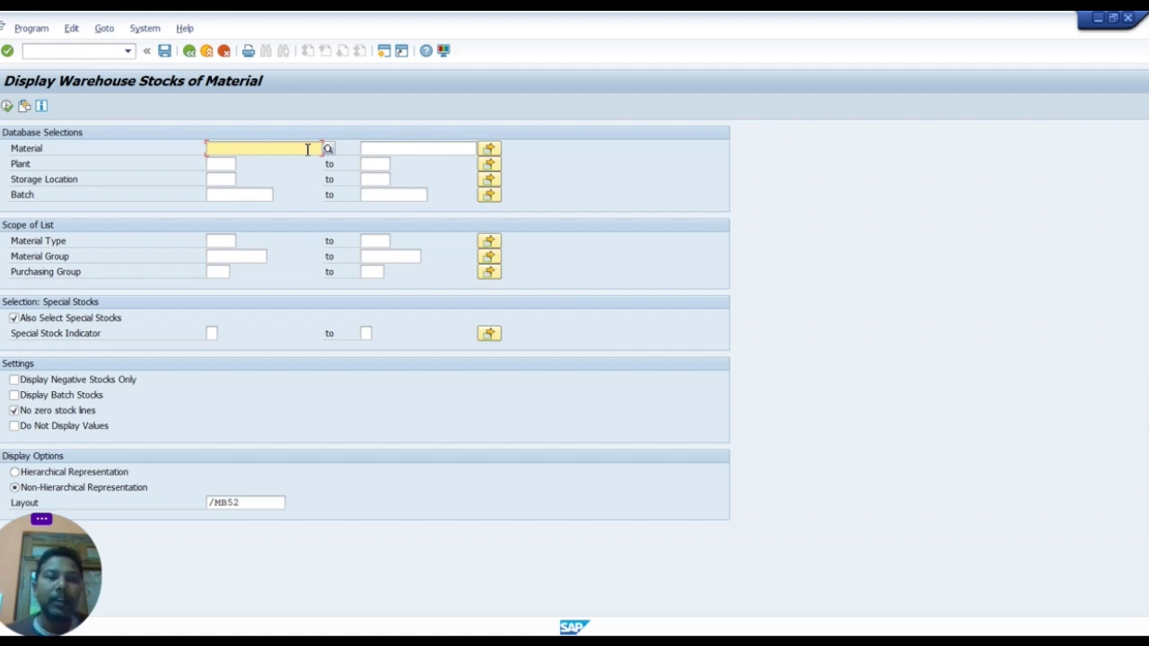
{"action": "left_click", "coordinate": [224, 166]}
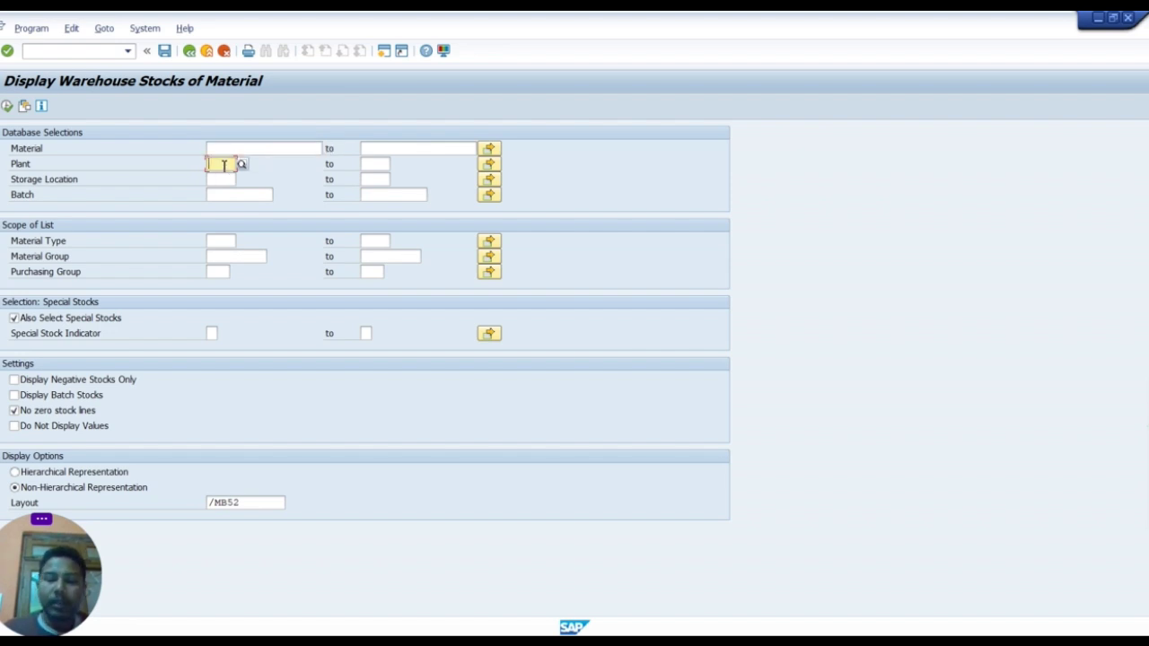
{"action": "type", "text": "1010"}
{"action": "key", "text": "F8"}
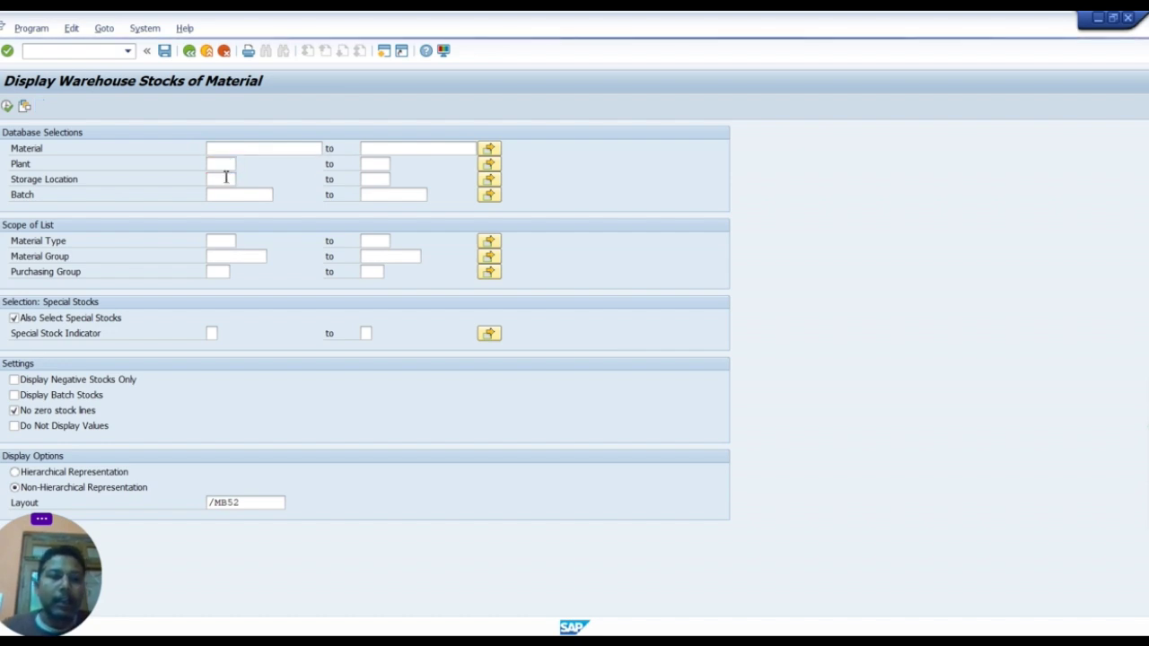
{"action": "left_click", "coordinate": [233, 180]}
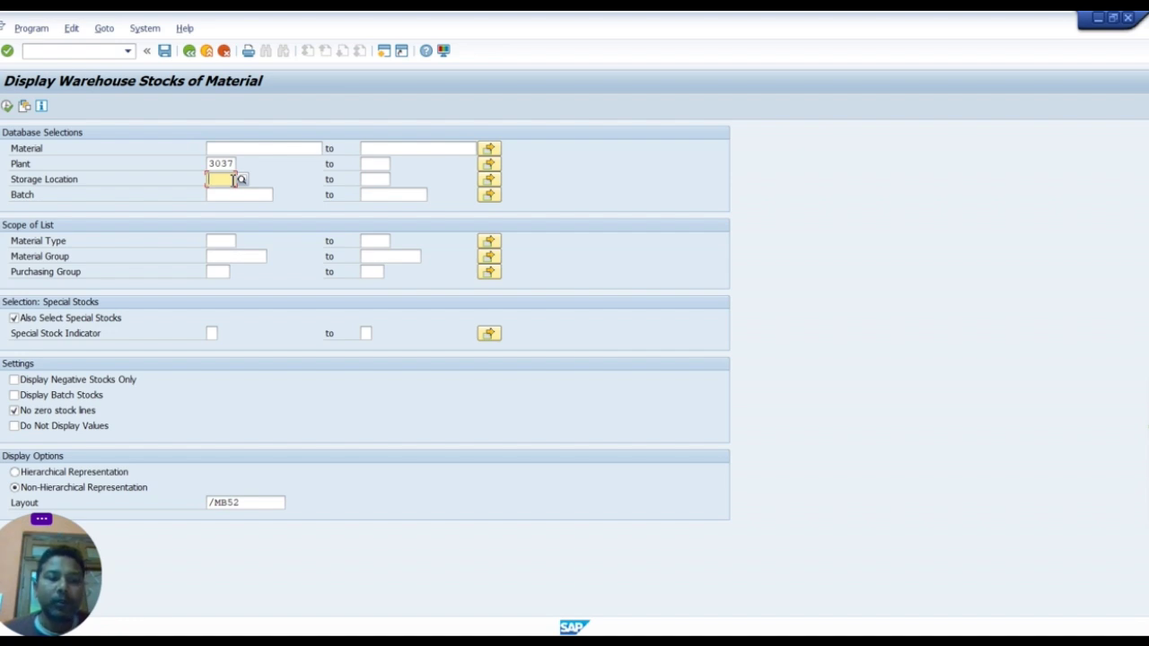
{"action": "type", "text": "0001"}
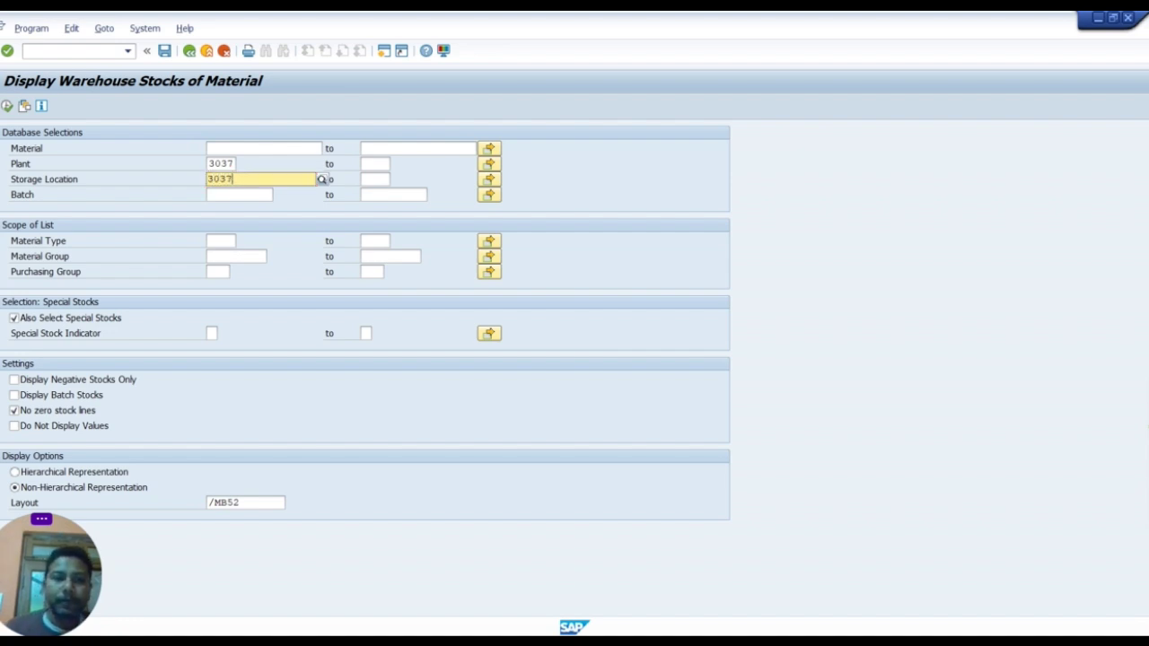
{"action": "key", "text": "F8"}
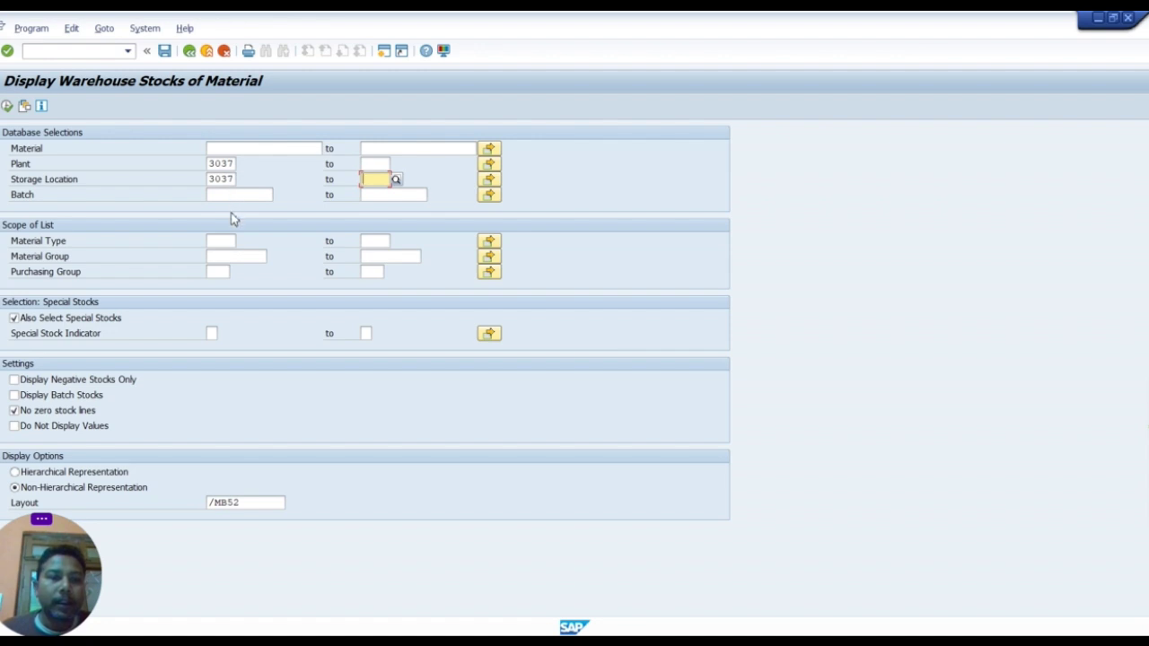
Step through the batch, material type, material group and purchasing group fields, leaving negative stocks only off.
{"action": "left_click", "coordinate": [259, 193]}
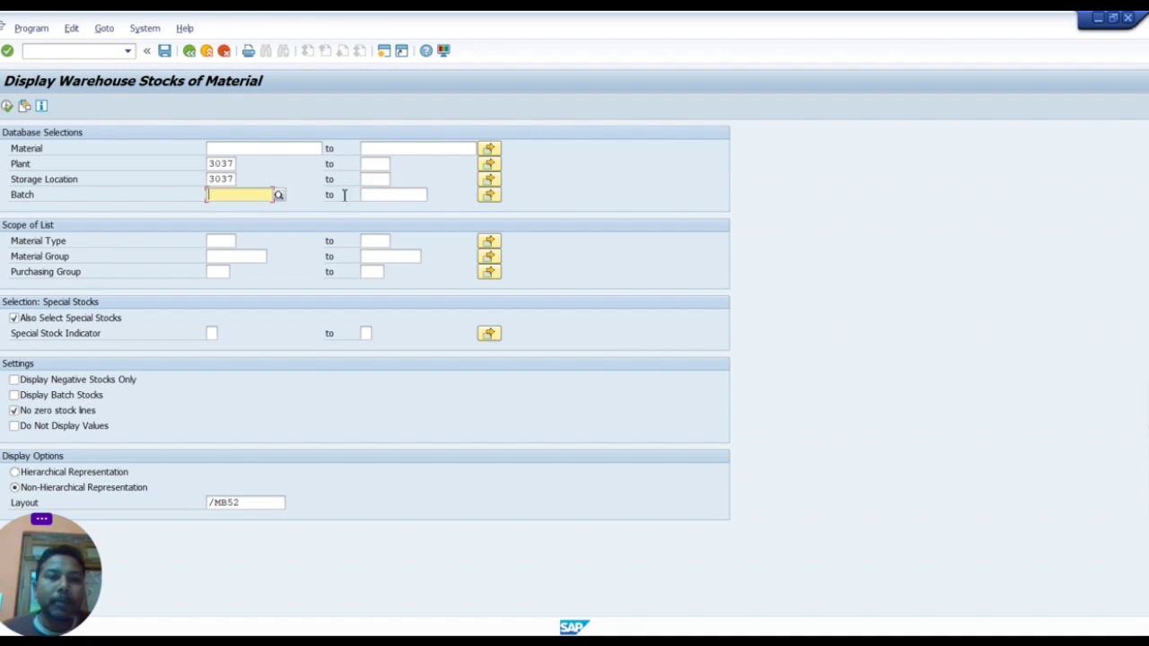
{"action": "left_click", "coordinate": [377, 195]}
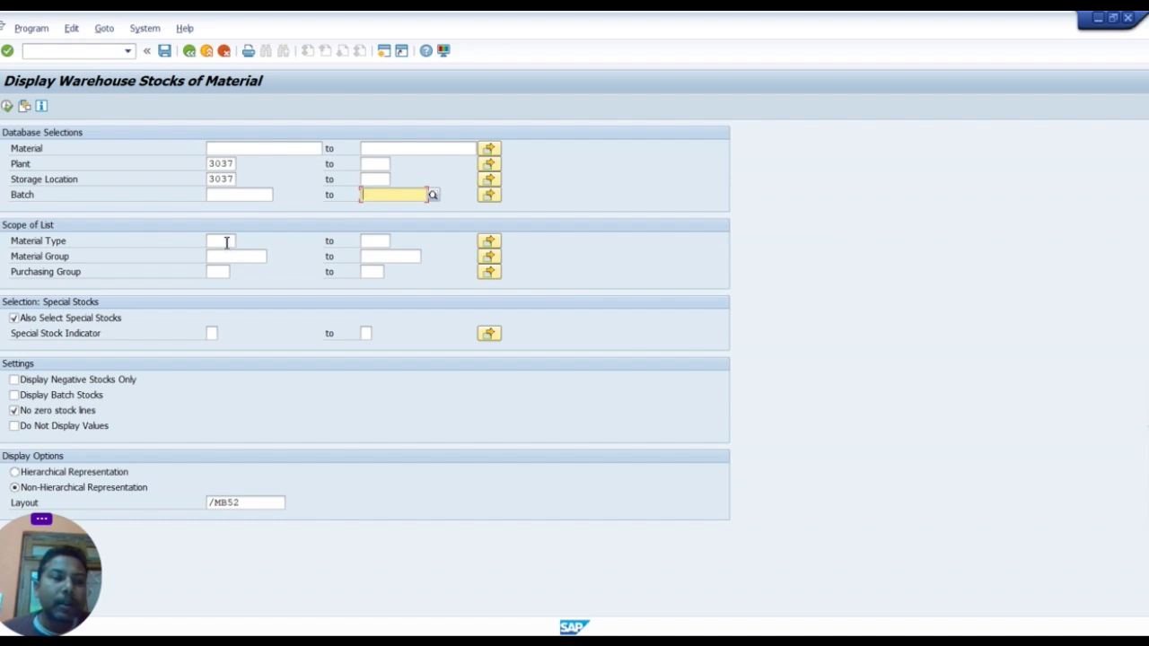
{"action": "left_click", "coordinate": [226, 241]}
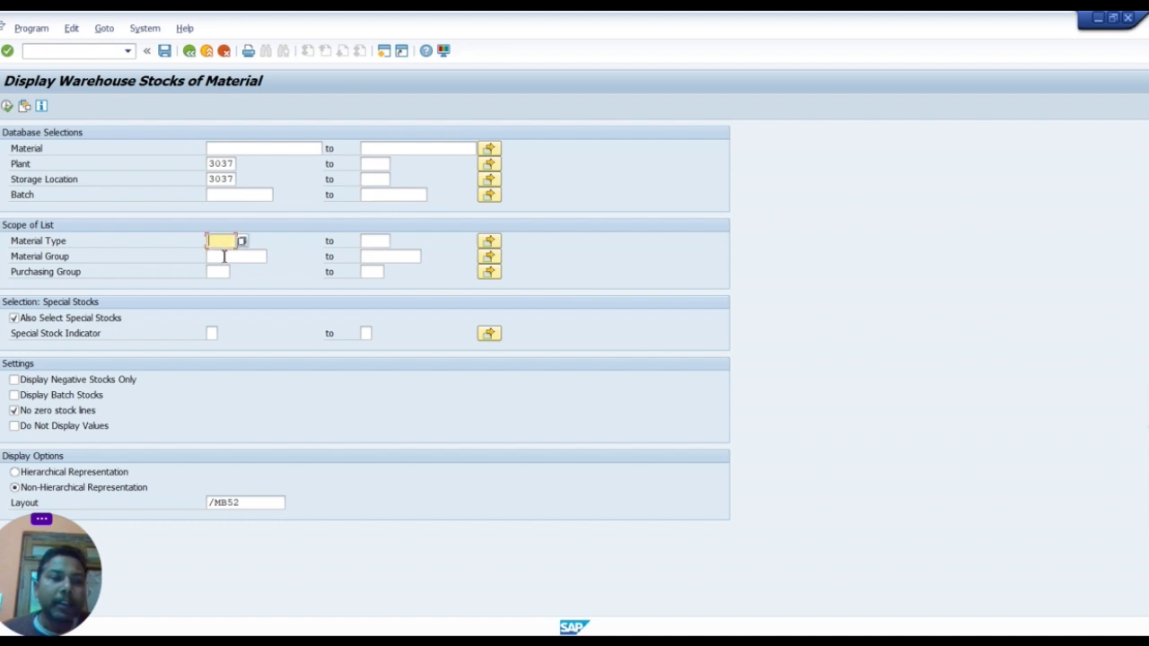
{"action": "left_click", "coordinate": [226, 257]}
{"action": "left_click", "coordinate": [218, 273]}
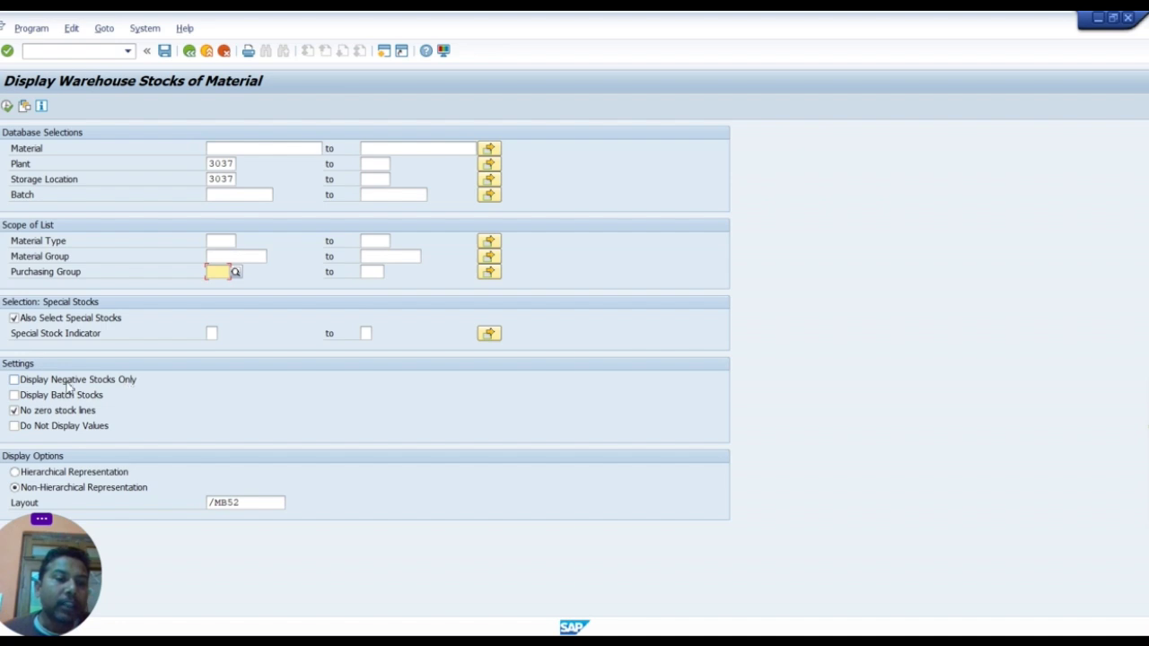
{"action": "left_click", "coordinate": [37, 384]}
{"action": "left_click", "coordinate": [37, 387]}
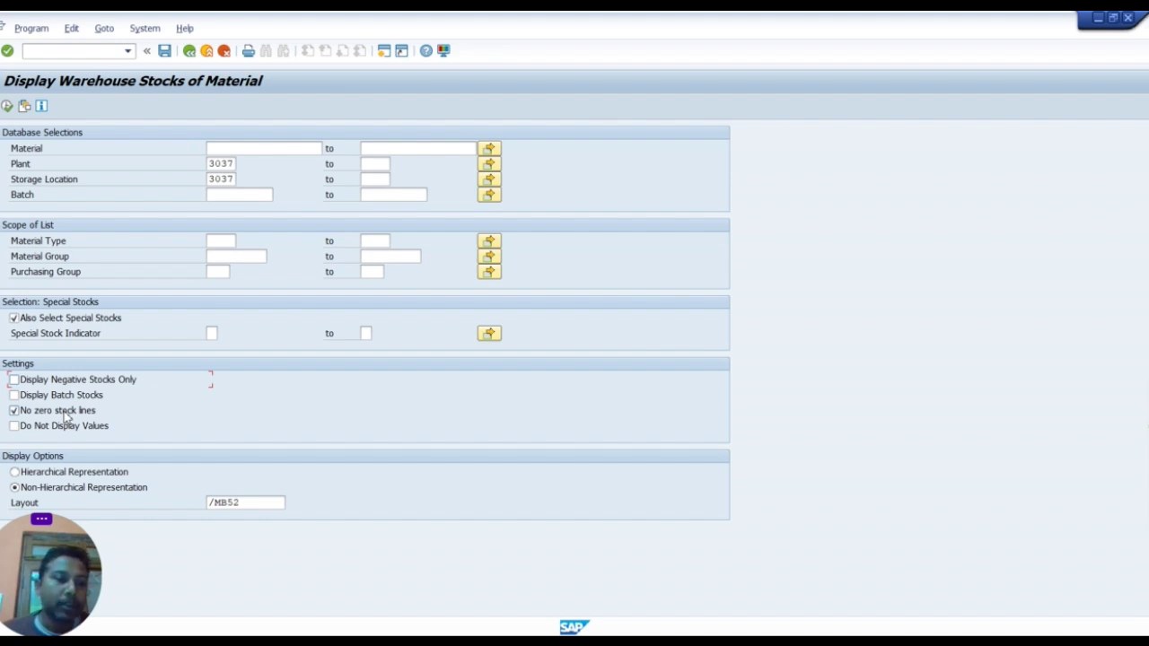
Untick 'No zero stock lines' and execute the stock report.
{"action": "left_click", "coordinate": [66, 414]}
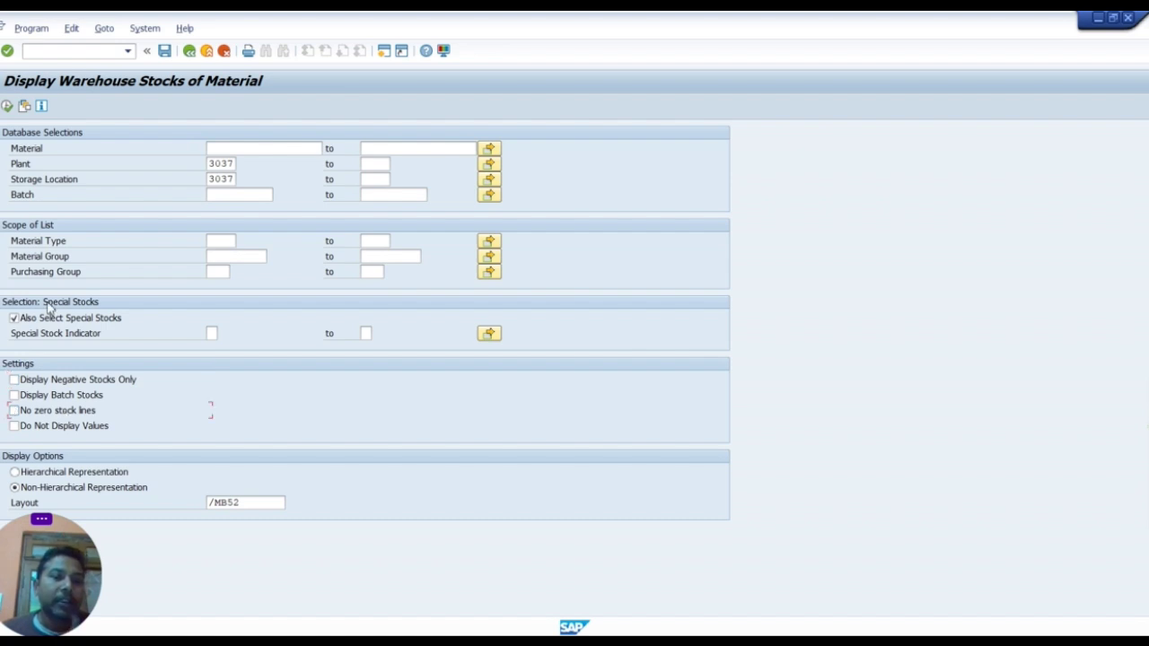
{"action": "left_click", "coordinate": [7, 106]}
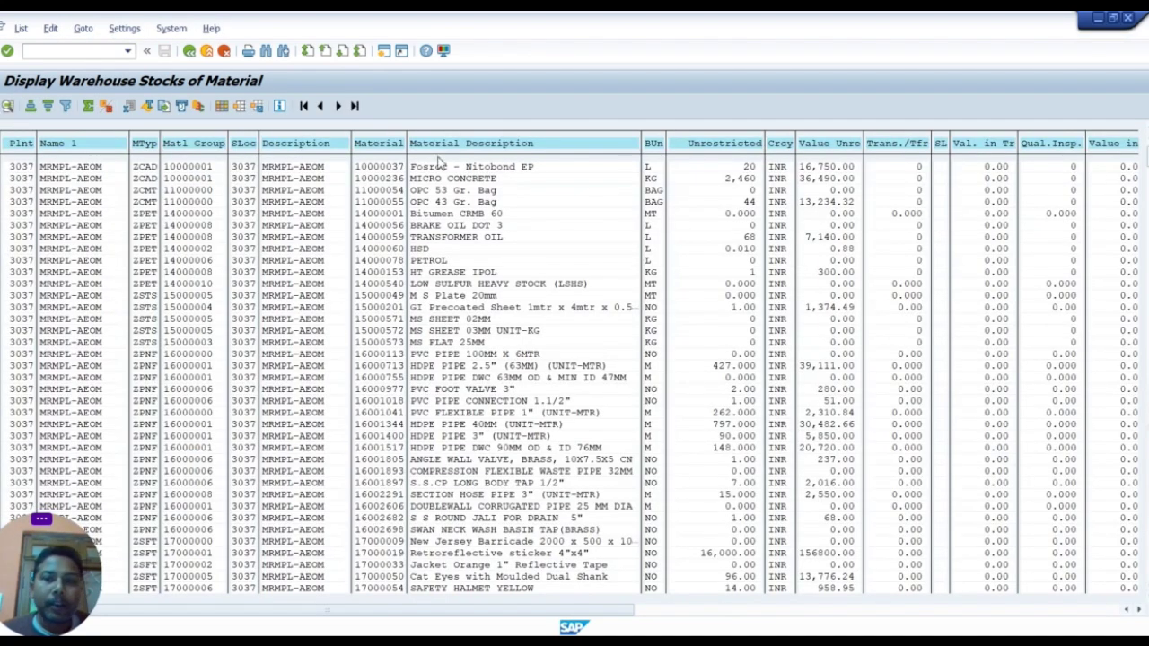
Inspect the zero unrestricted quantities for Bitumen and PETROL, then scroll further down the list.
{"action": "left_click", "coordinate": [456, 214]}
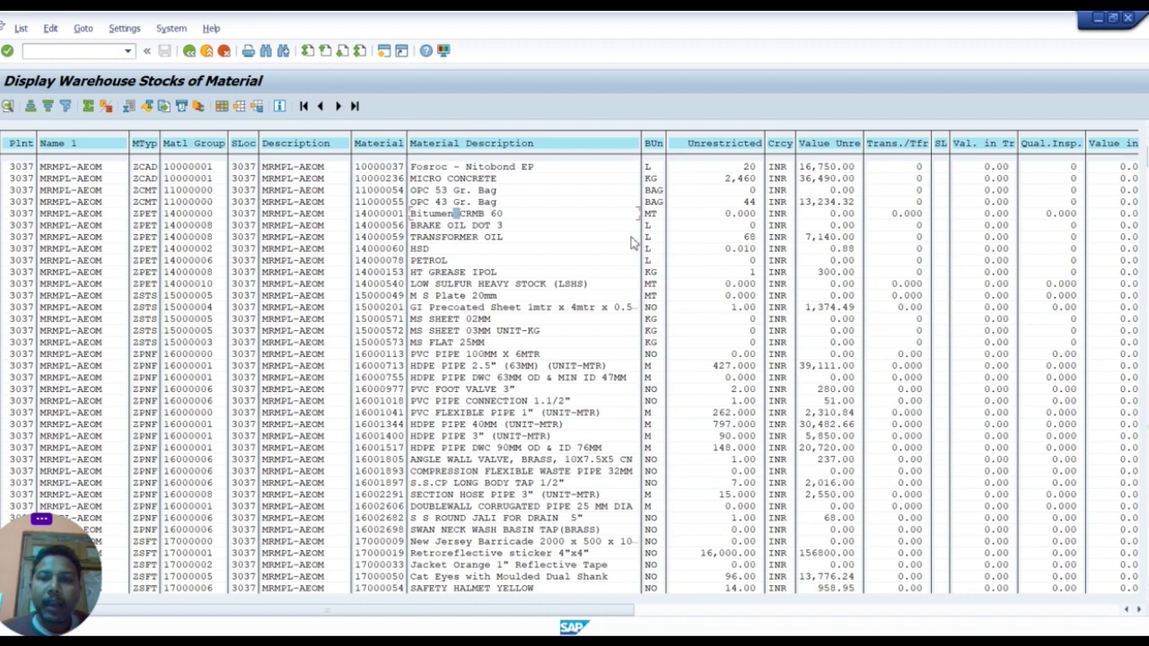
{"action": "left_click", "coordinate": [753, 215]}
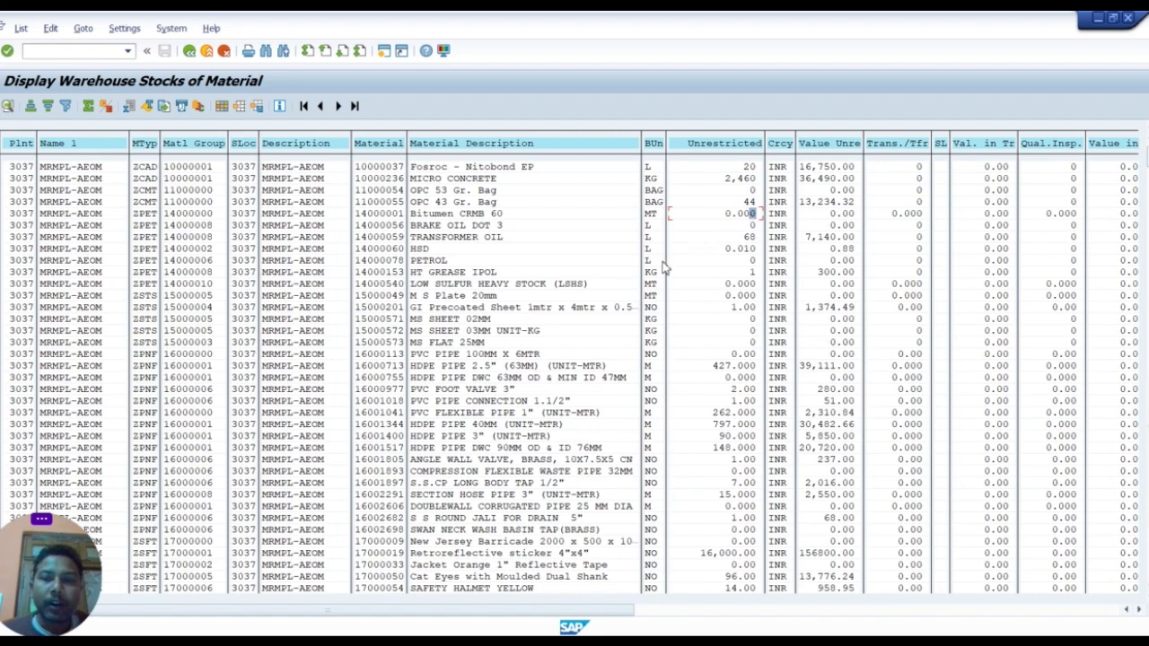
{"action": "left_click", "coordinate": [475, 261]}
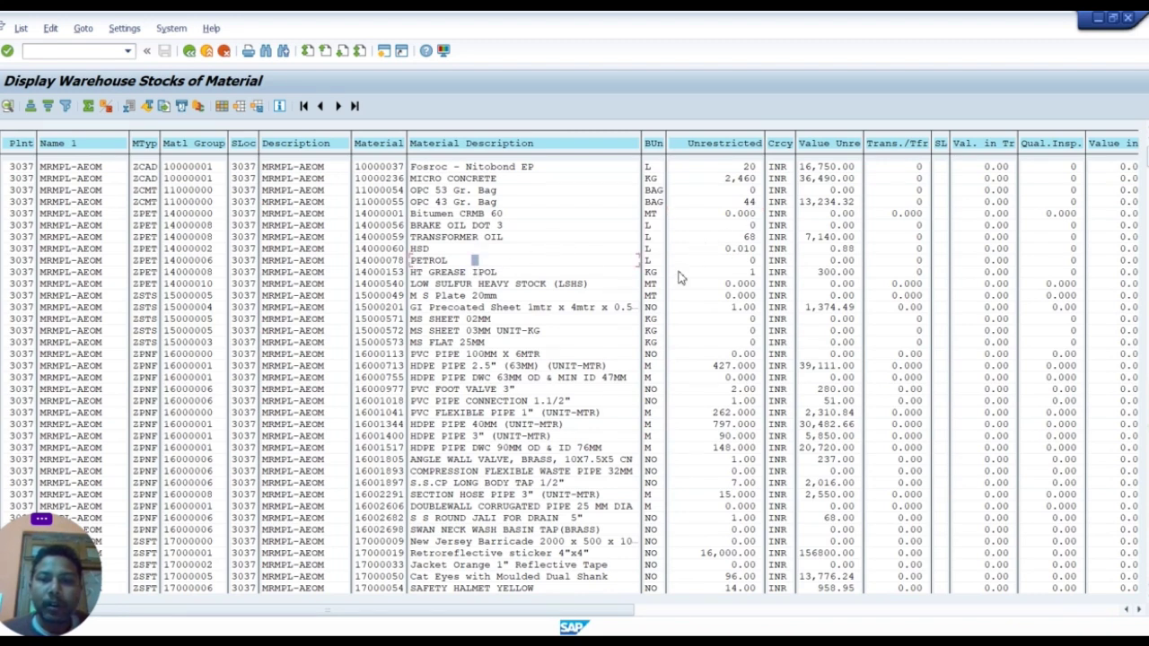
{"action": "left_click", "coordinate": [755, 261]}
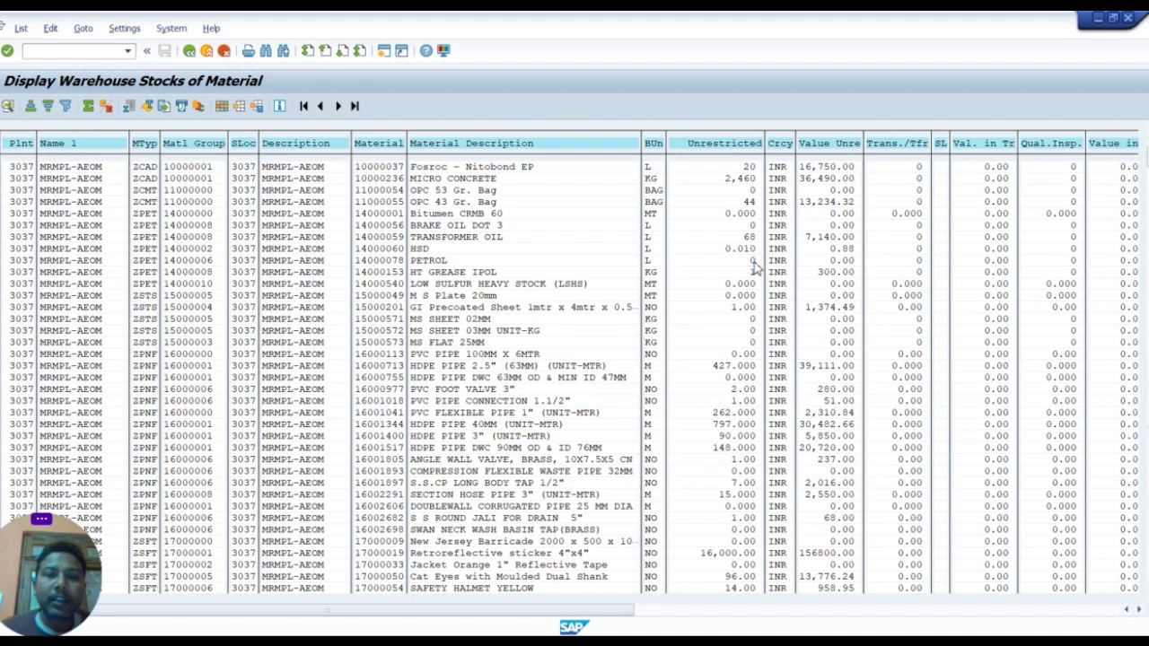
{"action": "scroll", "coordinate": [757, 267], "scroll_direction": "down", "scroll_amount": 1}
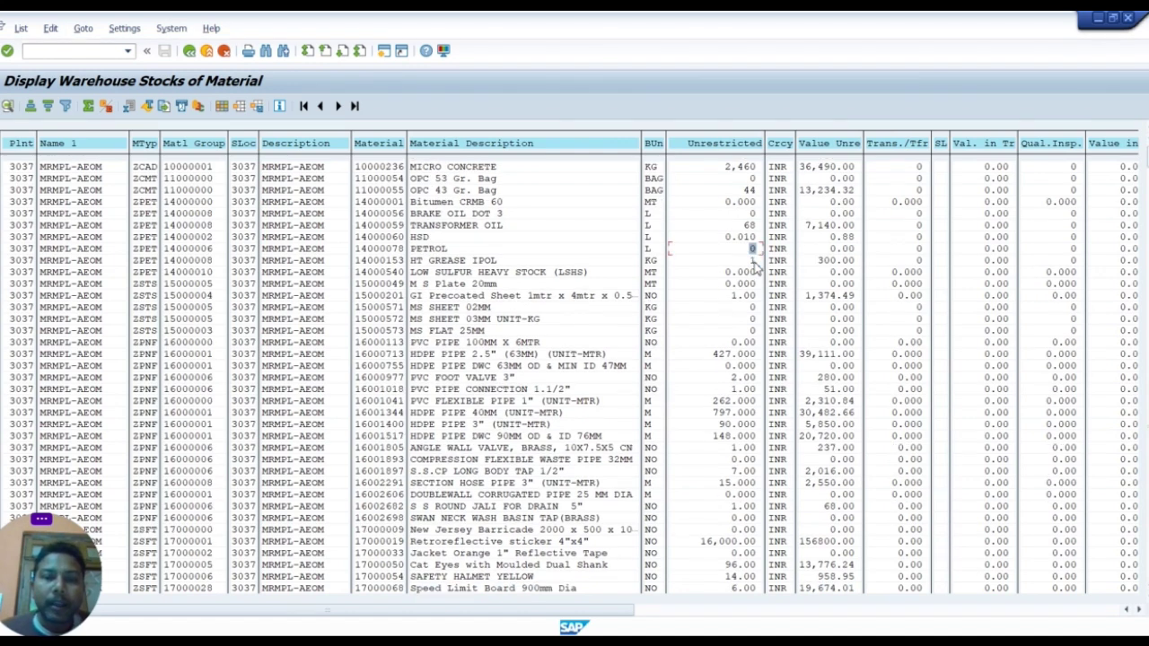
{"action": "scroll", "coordinate": [757, 267], "scroll_direction": "down", "scroll_amount": 2}
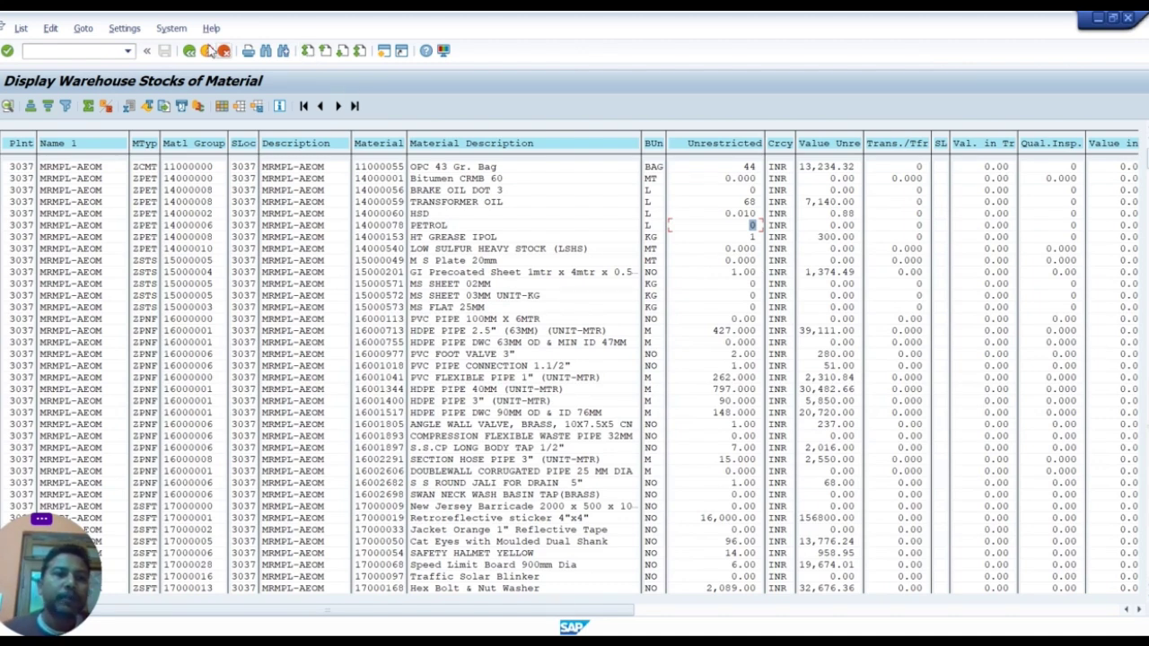
Go back, tick 'No zero stock lines', rerun the report and check quantities such as 7.00 and 1.00.
{"action": "left_click", "coordinate": [189, 51]}
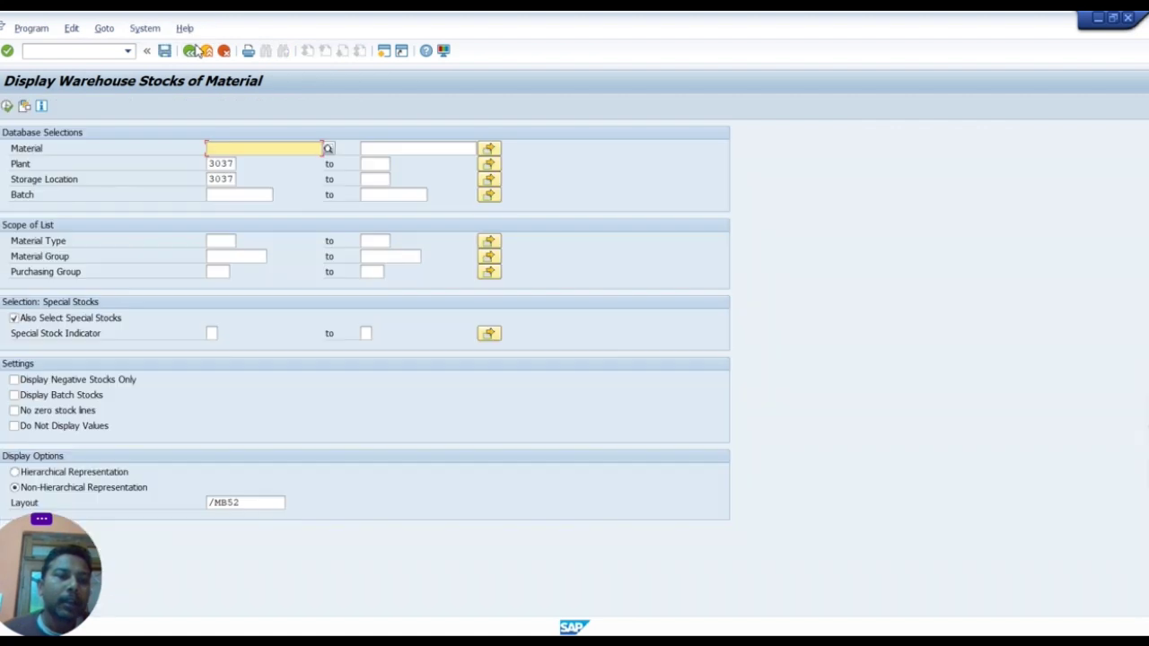
{"action": "left_click", "coordinate": [36, 411]}
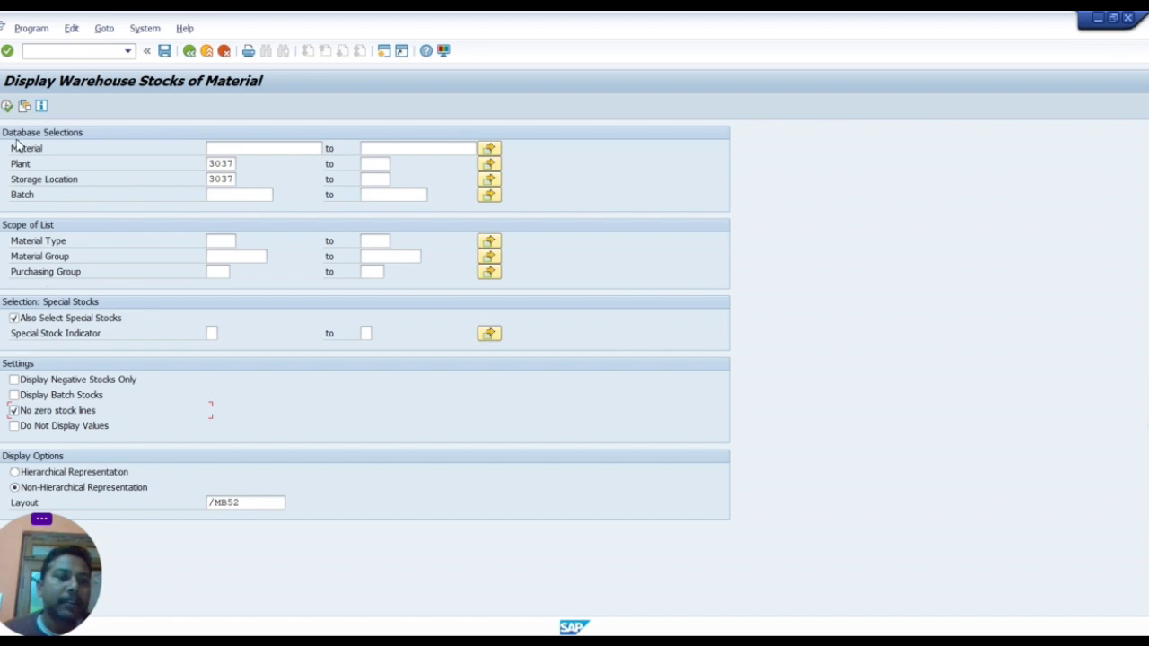
{"action": "left_click", "coordinate": [8, 106]}
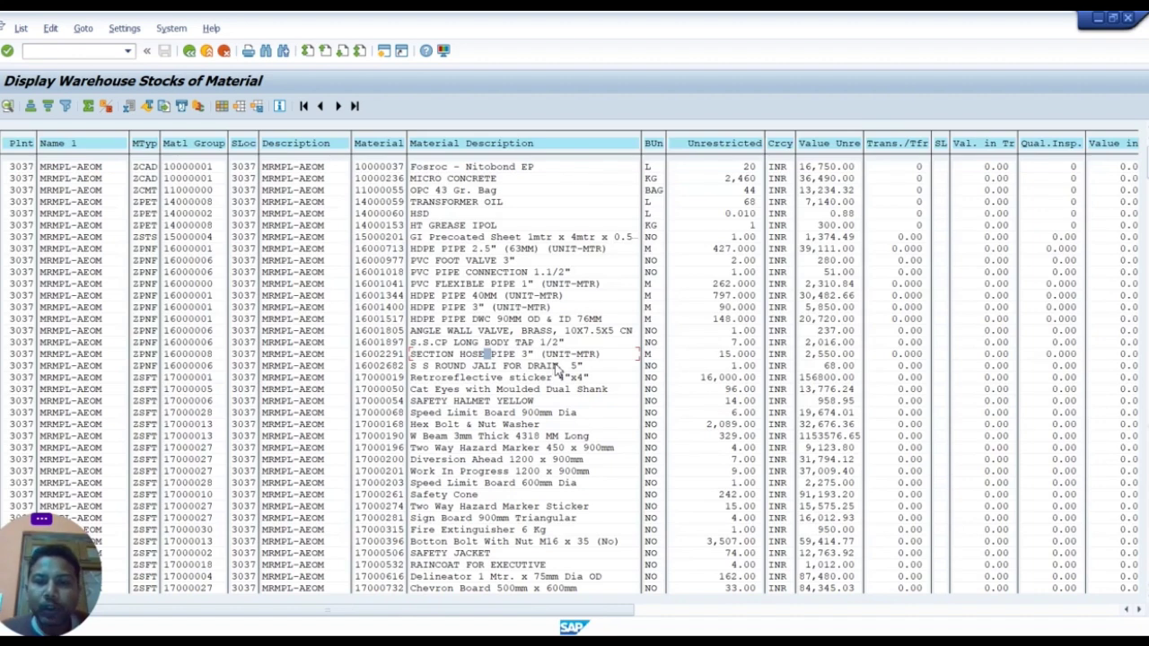
{"action": "left_click", "coordinate": [720, 343]}
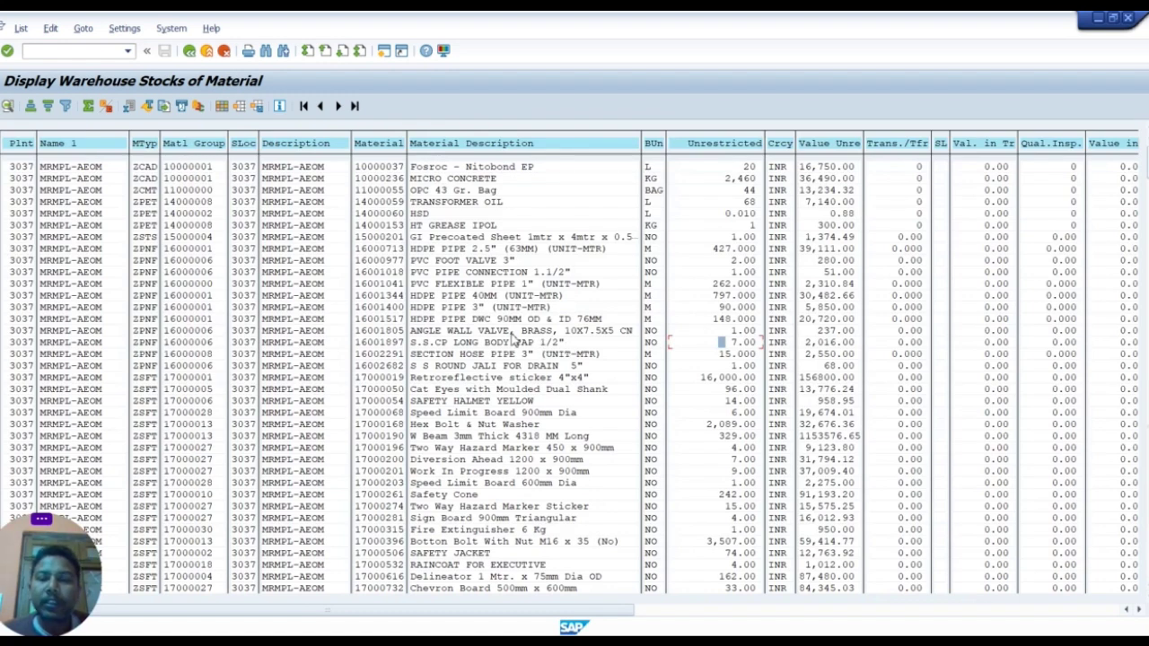
{"action": "left_click", "coordinate": [730, 273]}
{"action": "scroll", "coordinate": [732, 281], "scroll_direction": "down", "scroll_amount": 2}
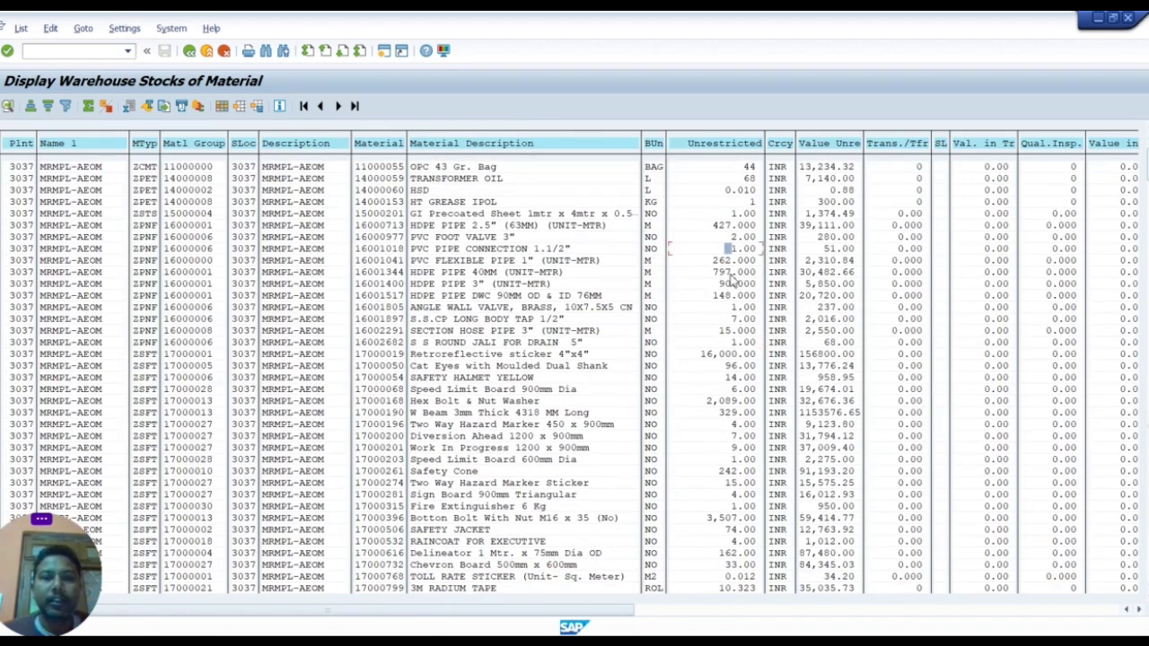
Export the stock list to a spreadsheet from the List menu.
{"action": "left_click", "coordinate": [21, 27]}
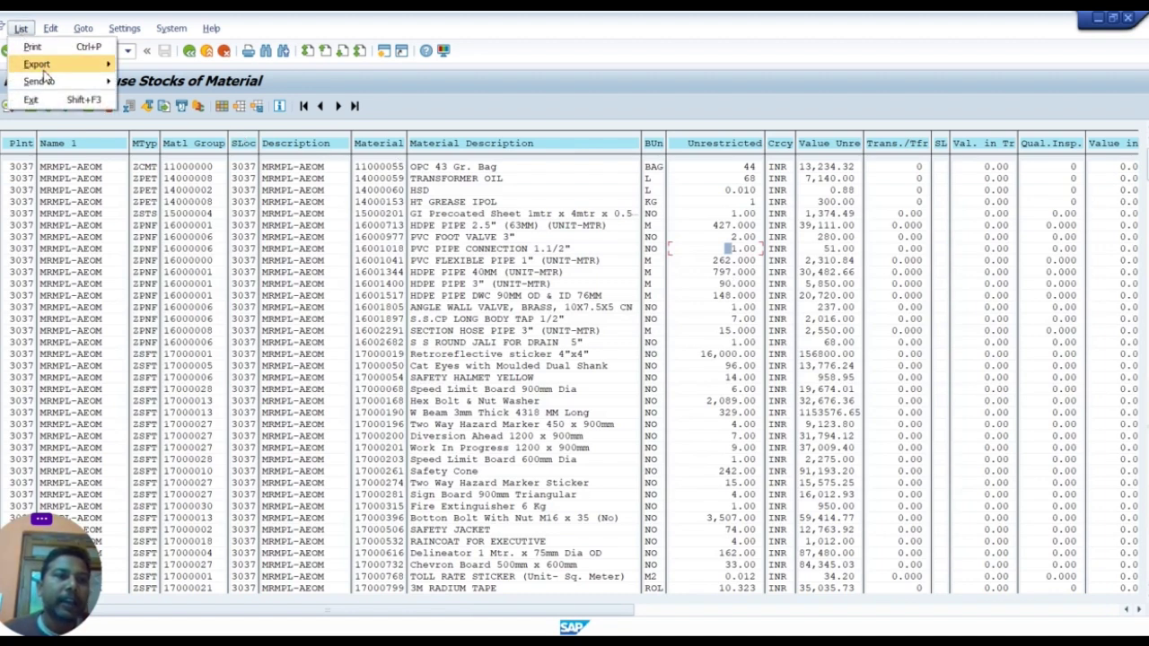
{"action": "mouse_move", "coordinate": [44, 72]}
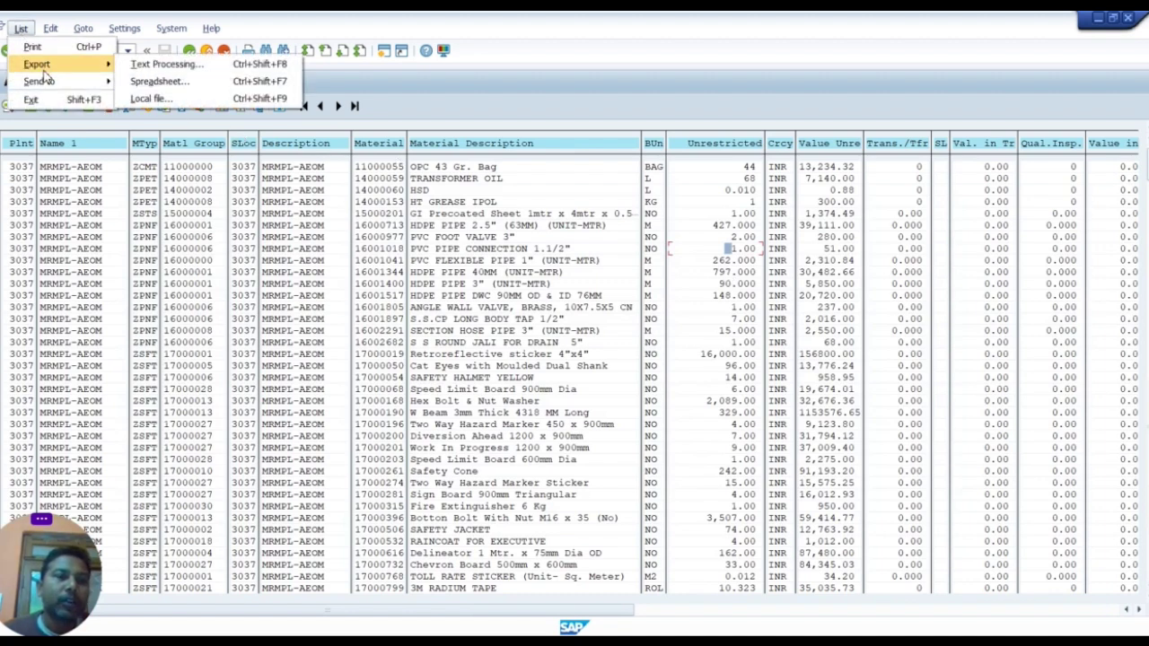
{"action": "left_click", "coordinate": [155, 83]}
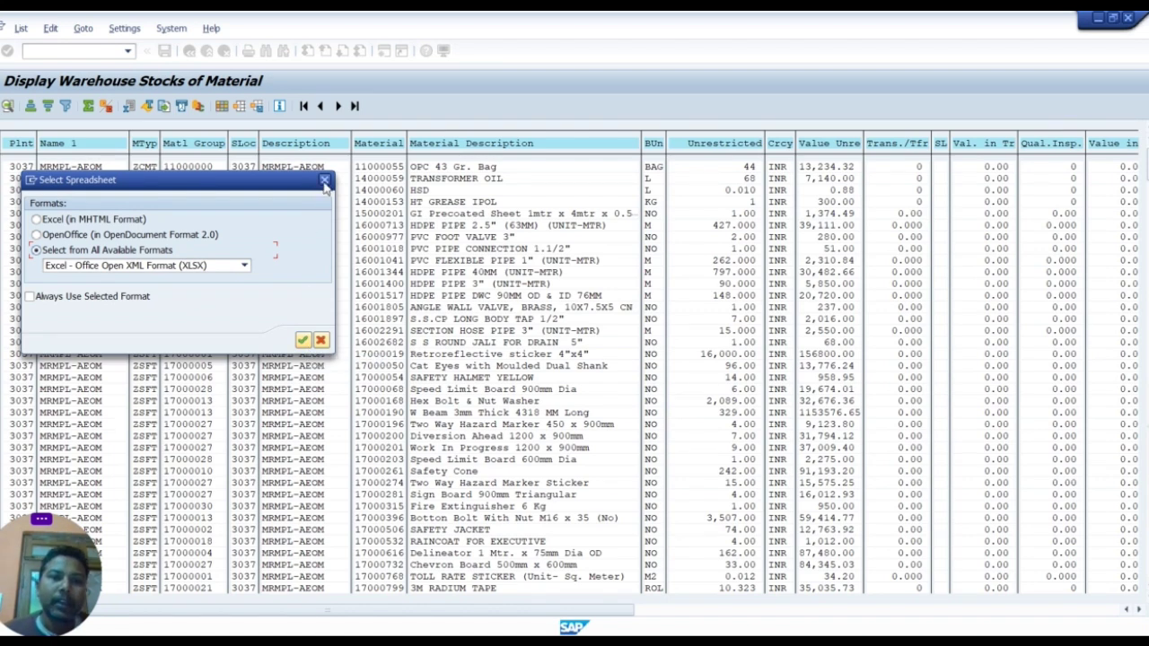
Keep 'Excel - Office Open XML Format (XLSX)' and confirm the format.
{"action": "left_click", "coordinate": [324, 182]}
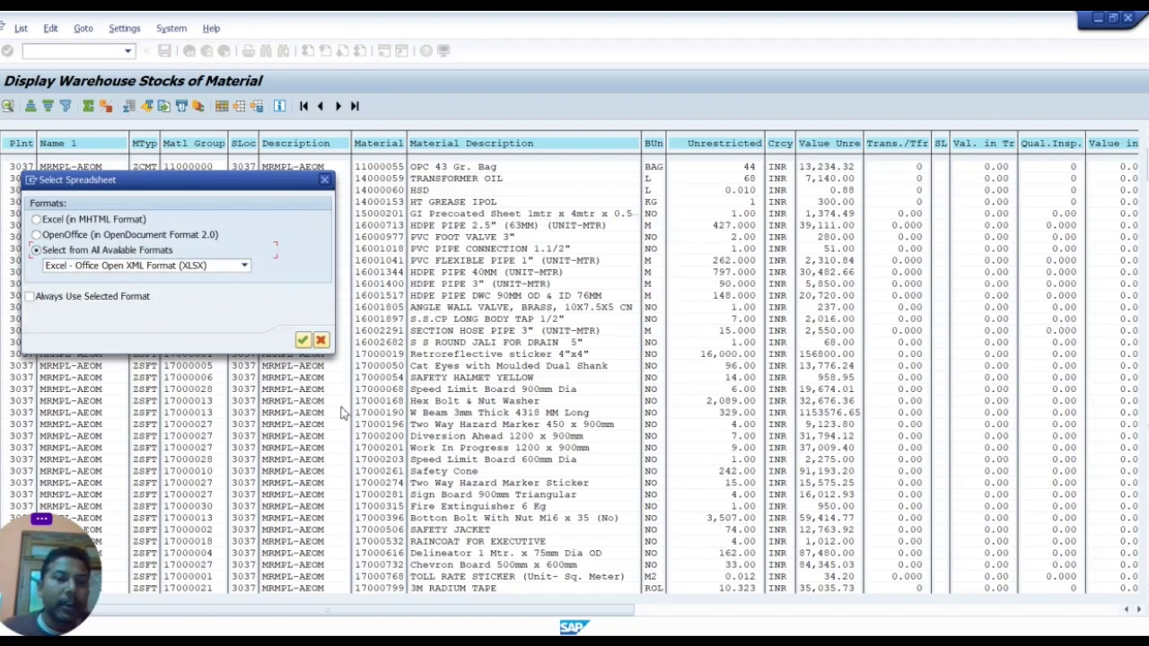
{"action": "left_click", "coordinate": [301, 345]}
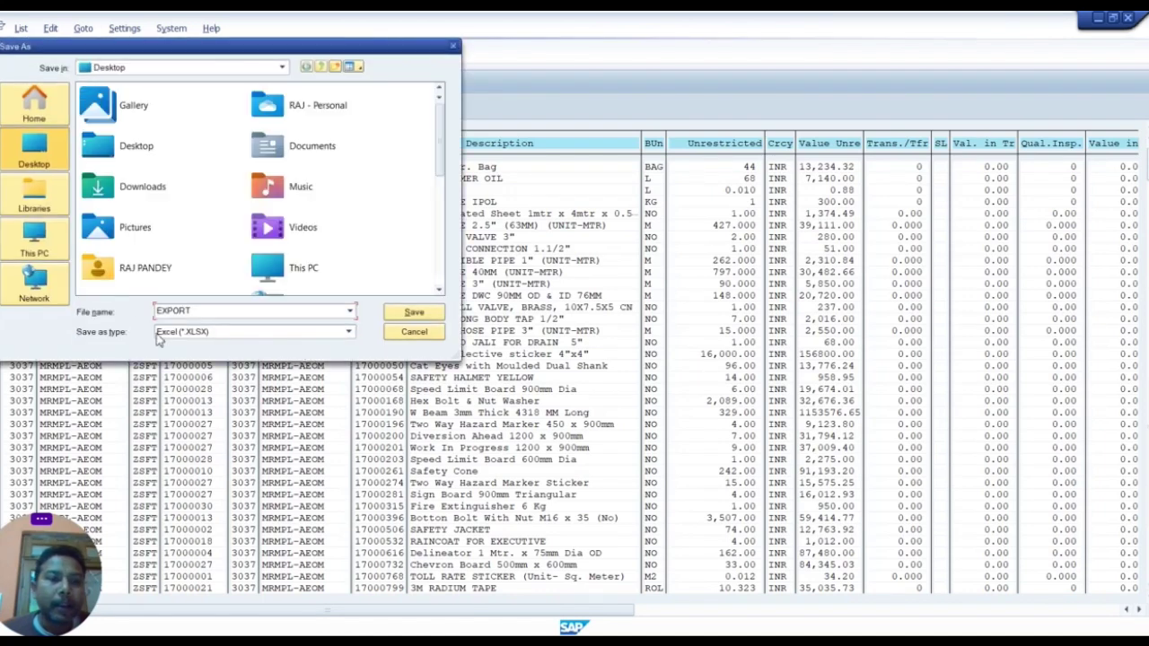
Save the export on the Desktop as 'stock 03.01.2025' instead of replacing EXPORT.XLSX, allowing SAP to create it.
{"action": "left_click", "coordinate": [36, 155]}
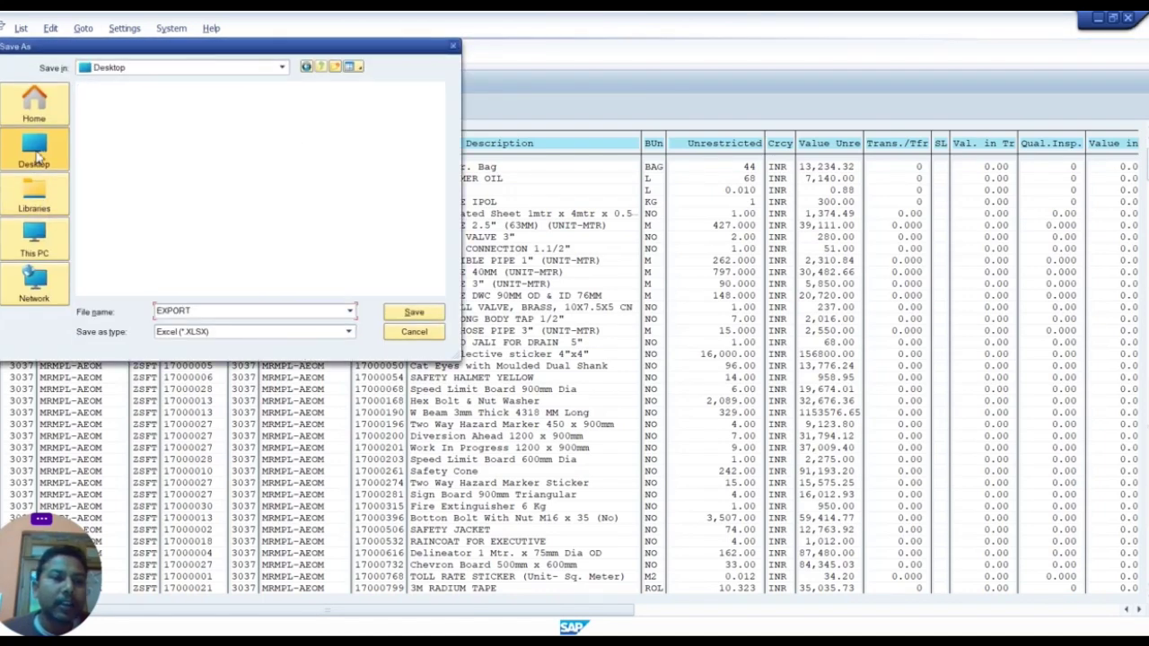
{"action": "left_click", "coordinate": [413, 313]}
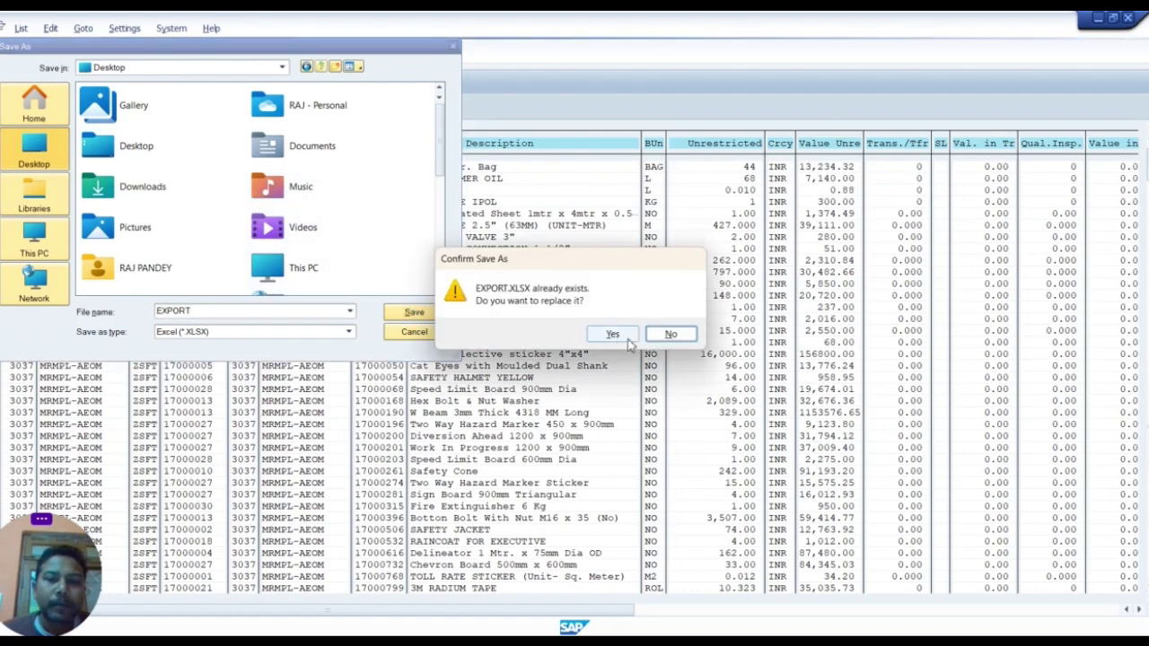
{"action": "left_click", "coordinate": [671, 334]}
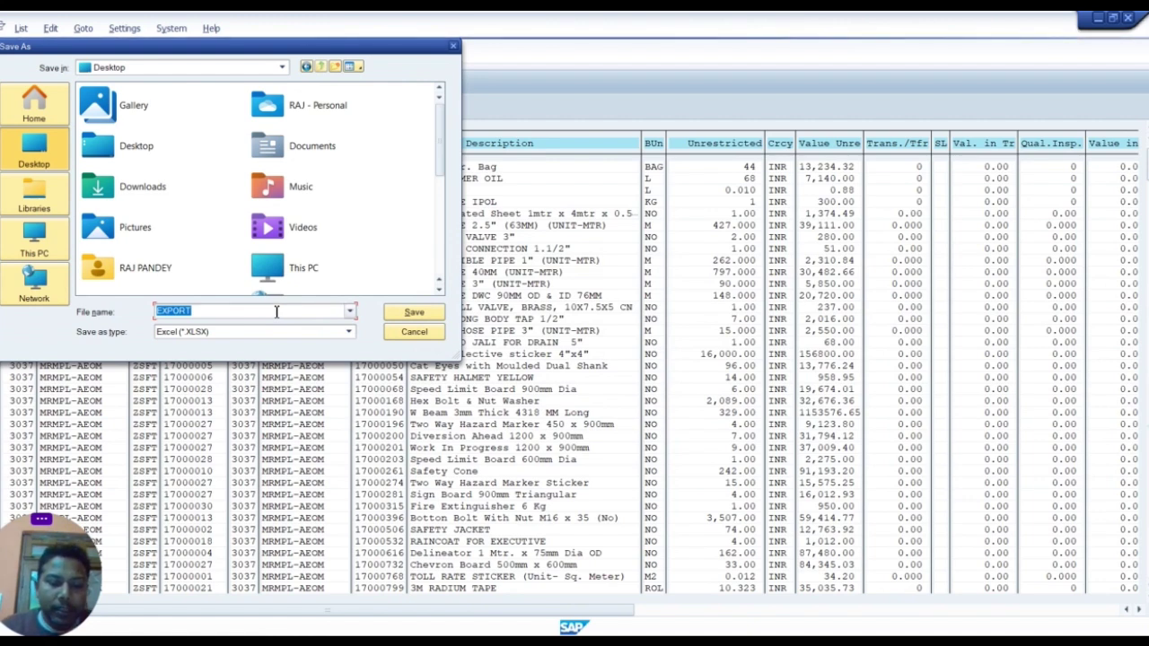
{"action": "type", "text": "stock"}
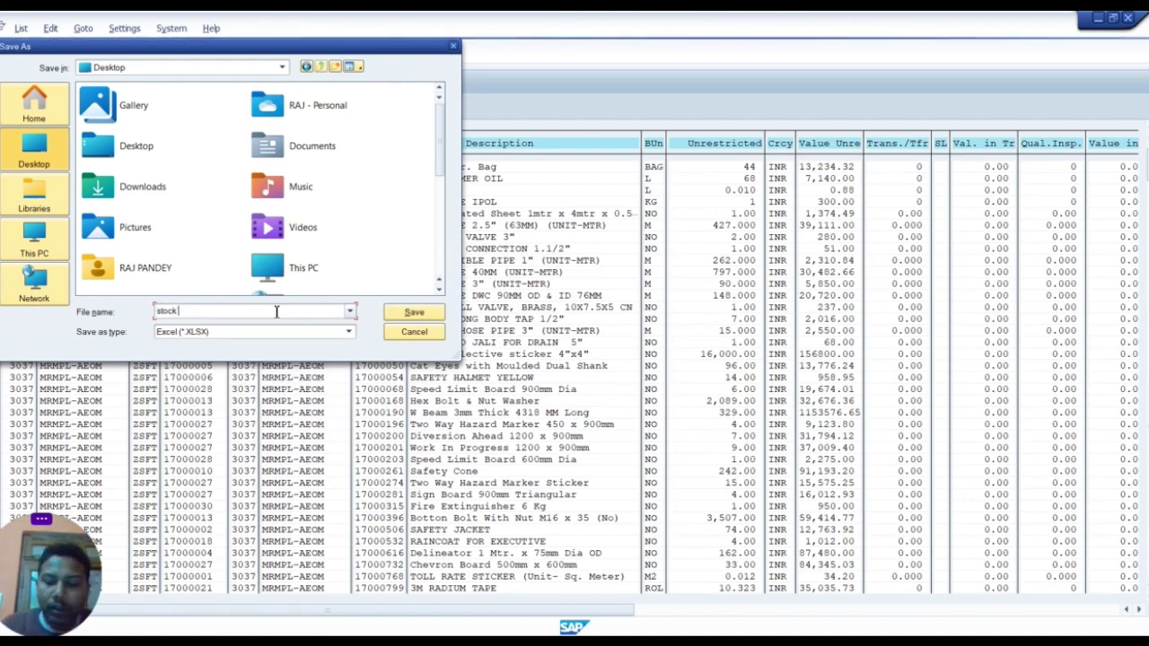
{"action": "type", "text": " 03.0"}
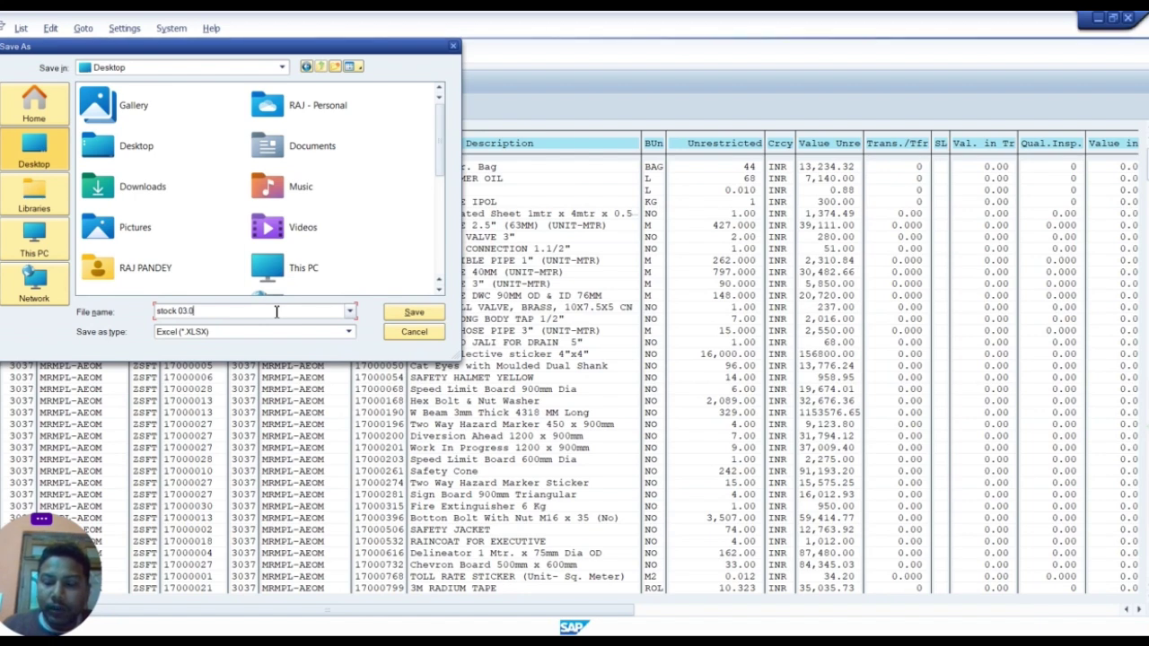
{"action": "type", "text": "1.2025"}
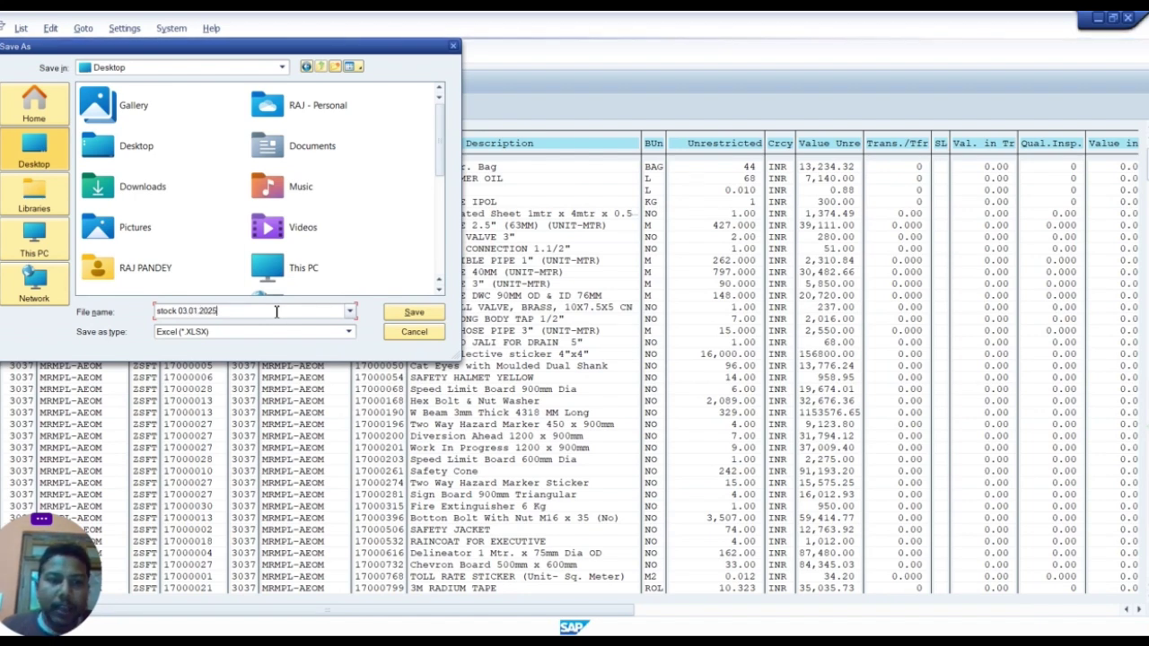
{"action": "left_click", "coordinate": [413, 312]}
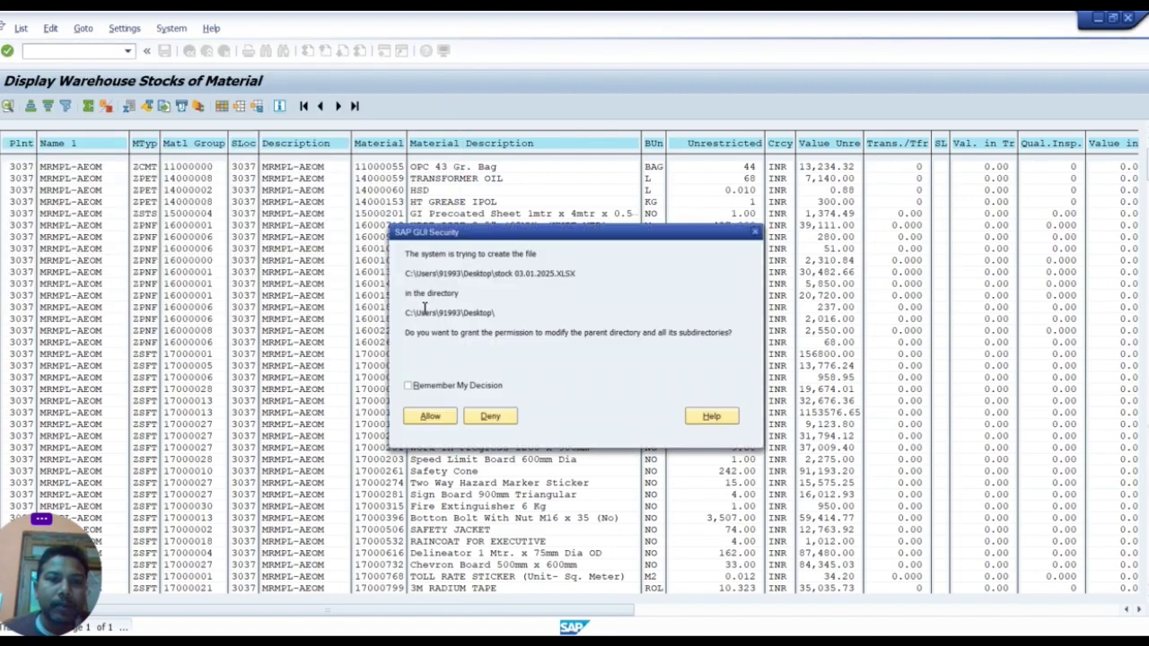
{"action": "left_click", "coordinate": [430, 417]}
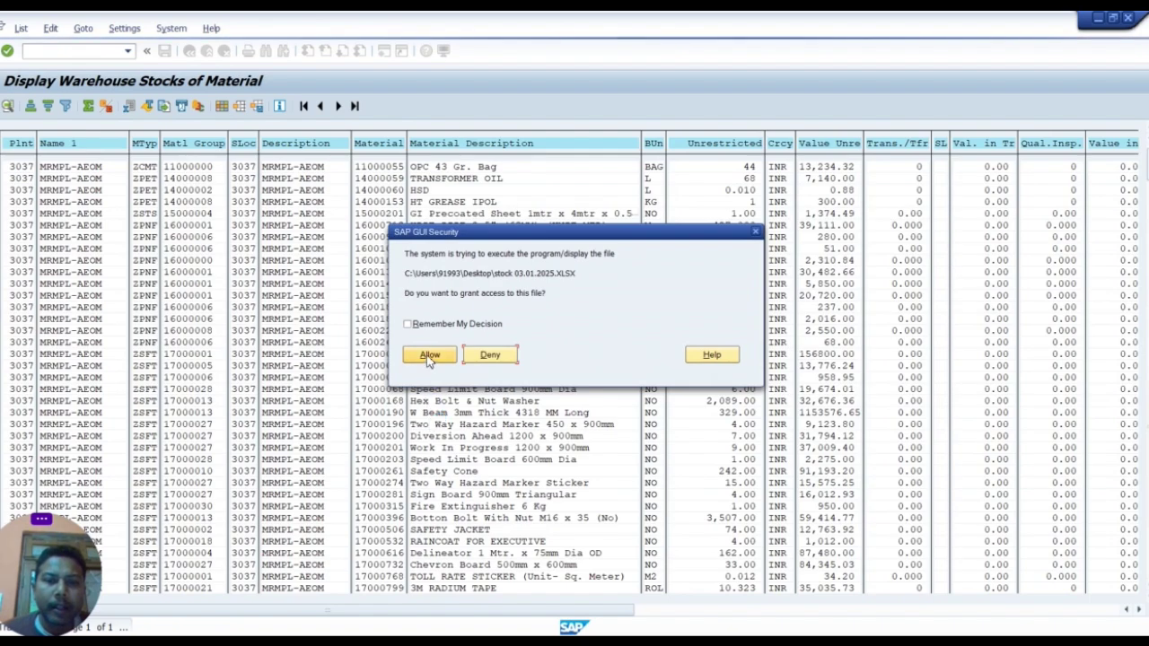
Allow the workbook to open and select A1 through column L down to the last data row, excluding the yellow totals.
{"action": "left_click", "coordinate": [436, 355]}
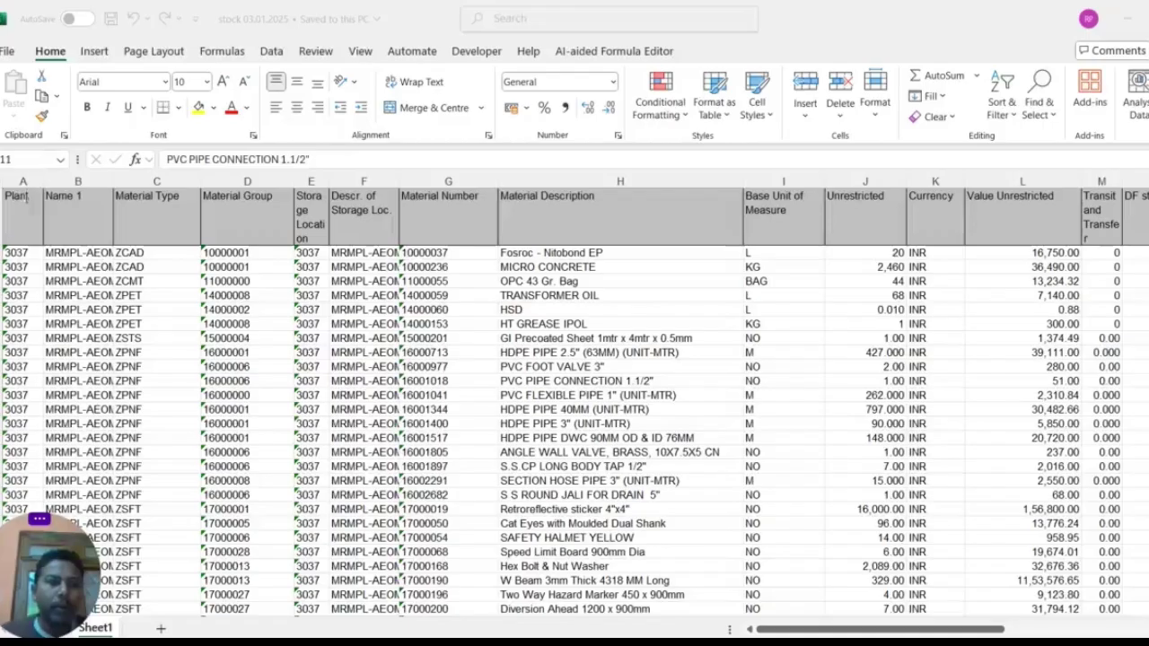
{"action": "left_click", "coordinate": [25, 211]}
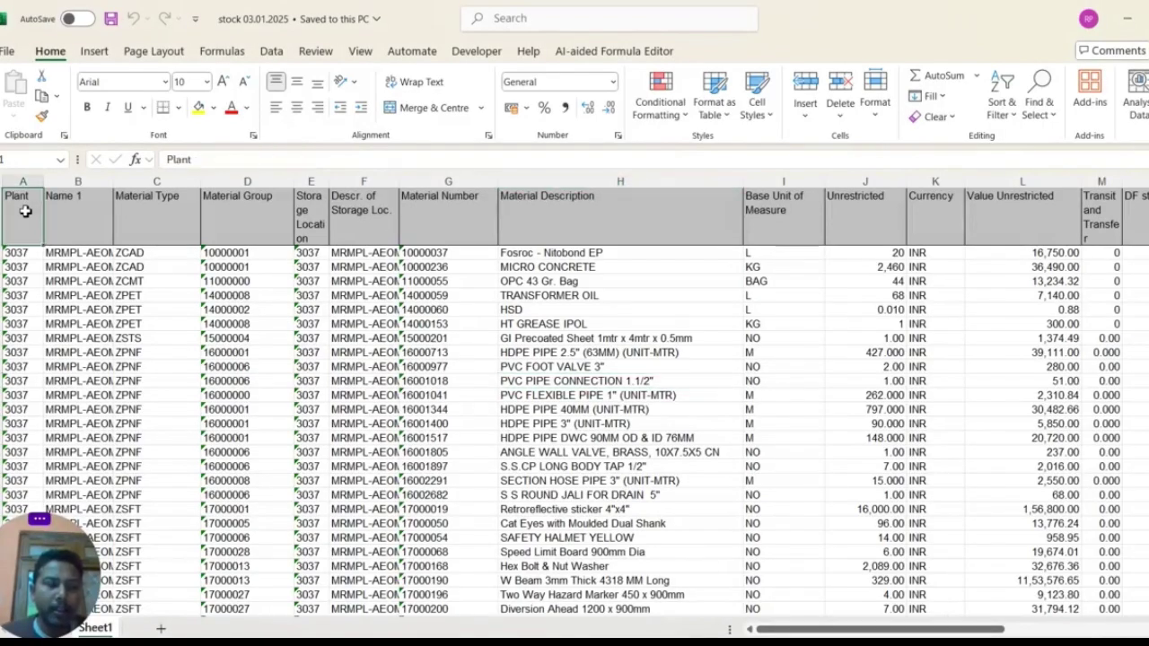
{"action": "key", "text": "shift+Right"}
{"action": "key", "text": "shift+Right"}
{"action": "key", "text": "shift+Right"}
{"action": "key", "text": "shift+Right"}
{"action": "key", "text": "shift+Right"}
{"action": "key", "text": "shift+Right"}
{"action": "key", "text": "shift+Right"}
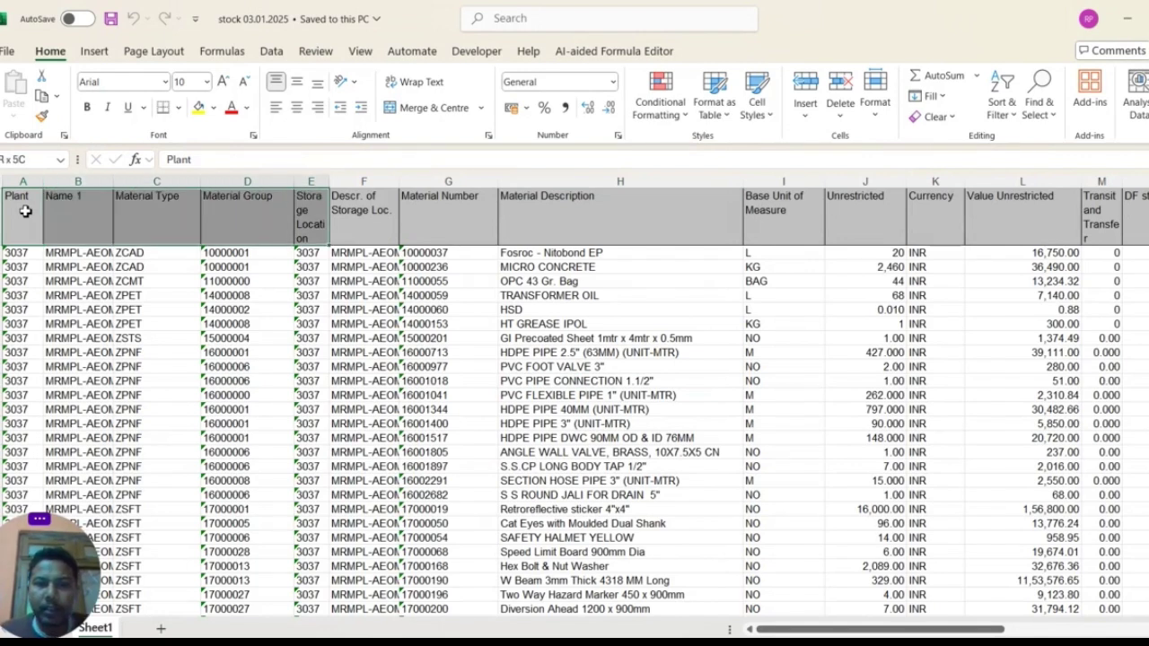
{"action": "key", "text": "shift+Right"}
{"action": "key", "text": "shift+Right"}
{"action": "key", "text": "shift+Right"}
{"action": "key", "text": "shift+Right"}
{"action": "key", "text": "shift+Right"}
{"action": "key", "text": "shift+Left"}
{"action": "key", "text": "shift+Down"}
{"action": "key", "text": "shift+Down"}
{"action": "key", "text": "shift+Down"}
{"action": "key", "text": "shift+Down"}
{"action": "key", "text": "shift+Down"}
{"action": "key", "text": "shift+Down"}
{"action": "key", "text": "shift+Down"}
{"action": "key", "text": "shift+Down"}
{"action": "key", "text": "shift+Down"}
{"action": "key", "text": "shift+Down"}
{"action": "key", "text": "shift+Down"}
{"action": "key", "text": "shift+Down"}
{"action": "key", "text": "shift+Down"}
{"action": "key", "text": "shift+Down"}
{"action": "key", "text": "shift+Down"}
{"action": "key", "text": "shift+Down"}
{"action": "key", "text": "shift+Down"}
{"action": "key", "text": "shift+Down"}
{"action": "key", "text": "shift+Down"}
{"action": "key", "text": "shift+Down"}
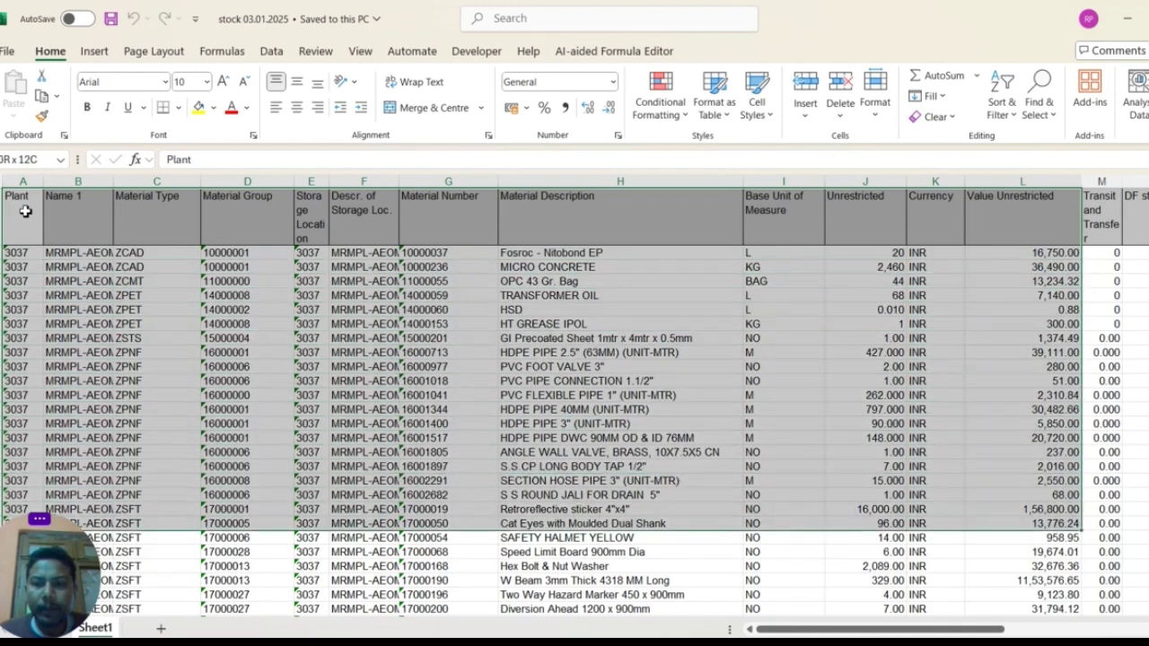
{"action": "key", "text": "shift+Down"}
{"action": "key", "text": "shift+Down"}
{"action": "key", "text": "shift+Down"}
{"action": "key", "text": "shift+Down"}
{"action": "key", "text": "shift+Down"}
{"action": "key", "text": "shift+Down"}
{"action": "key", "text": "shift+Down"}
{"action": "key", "text": "shift+Down"}
{"action": "key", "text": "shift+Down"}
{"action": "key", "text": "shift+Down"}
{"action": "key", "text": "shift+Down"}
{"action": "key", "text": "shift+Down"}
{"action": "key", "text": "shift+Down"}
{"action": "key", "text": "shift+Down"}
{"action": "key", "text": "shift+Down"}
{"action": "key", "text": "shift+Down"}
{"action": "key", "text": "shift+Down"}
{"action": "key", "text": "shift+Down"}
{"action": "key", "text": "shift+Down"}
{"action": "key", "text": "shift+Down"}
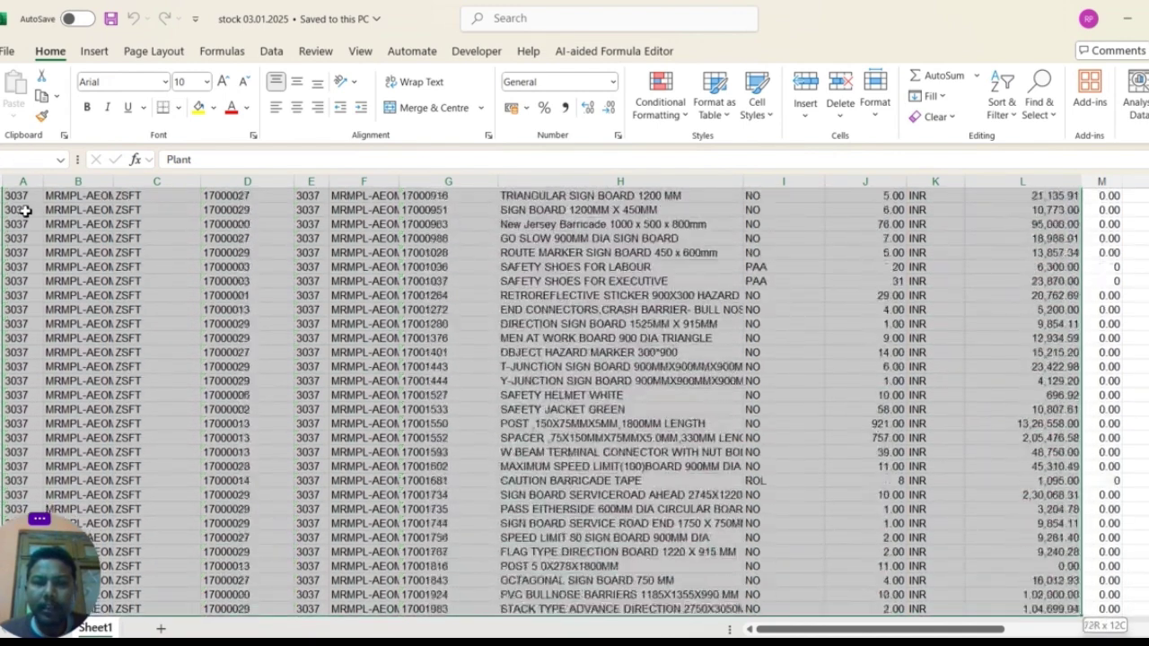
{"action": "key", "text": "shift+Down"}
{"action": "key", "text": "shift+Down"}
{"action": "key", "text": "shift+Down"}
{"action": "key", "text": "shift+Down"}
{"action": "key", "text": "shift+Down"}
{"action": "key", "text": "shift+Down"}
{"action": "key", "text": "shift+Down"}
{"action": "key", "text": "shift+Down"}
{"action": "key", "text": "shift+Down"}
{"action": "key", "text": "shift+Down"}
{"action": "key", "text": "shift+Down"}
{"action": "key", "text": "shift+Down"}
{"action": "key", "text": "shift+Down"}
{"action": "key", "text": "shift+Down"}
{"action": "key", "text": "shift+Down"}
{"action": "key", "text": "shift+Down"}
{"action": "key", "text": "shift+Down"}
{"action": "key", "text": "shift+Down"}
{"action": "key", "text": "shift+Down"}
{"action": "key", "text": "shift+Down"}
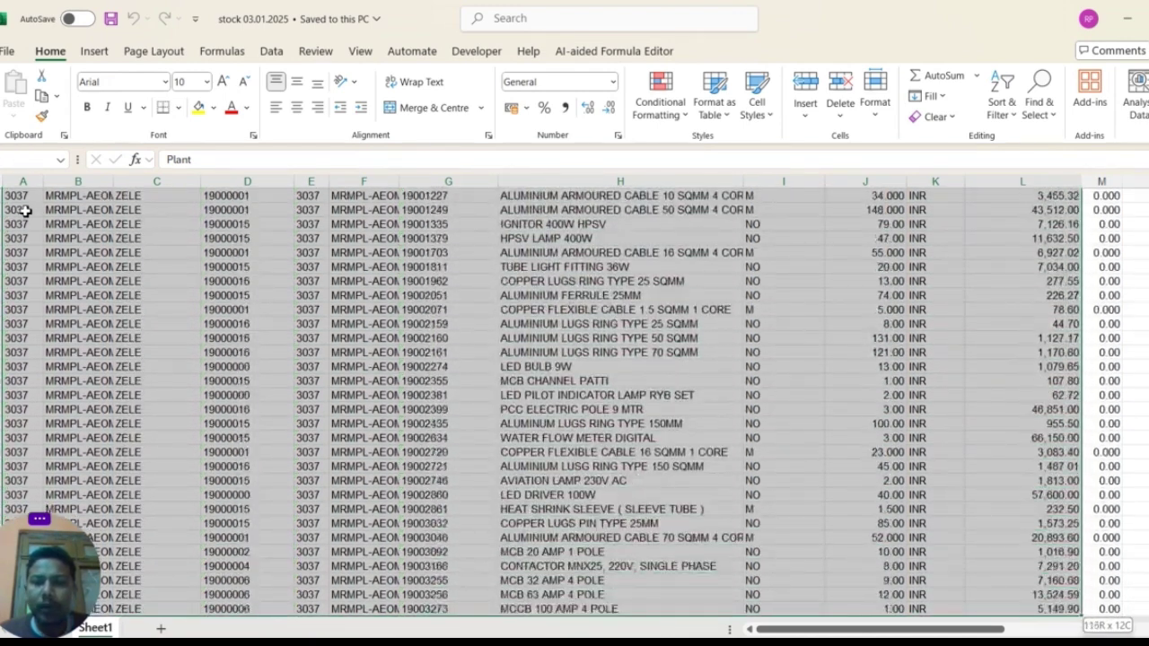
{"action": "key", "text": "shift+Down"}
{"action": "key", "text": "shift+Down"}
{"action": "key", "text": "shift+Down"}
{"action": "key", "text": "shift+Down"}
{"action": "key", "text": "shift+Down"}
{"action": "key", "text": "shift+Down"}
{"action": "key", "text": "shift+Down"}
{"action": "key", "text": "shift+Down"}
{"action": "key", "text": "shift+Down"}
{"action": "key", "text": "shift+Down"}
{"action": "key", "text": "shift+Down"}
{"action": "key", "text": "shift+Down"}
{"action": "key", "text": "shift+Down"}
{"action": "key", "text": "shift+Down"}
{"action": "key", "text": "shift+Down"}
{"action": "key", "text": "shift+Down"}
{"action": "key", "text": "shift+Down"}
{"action": "key", "text": "shift+Down"}
{"action": "key", "text": "shift+Down"}
{"action": "key", "text": "shift+Down"}
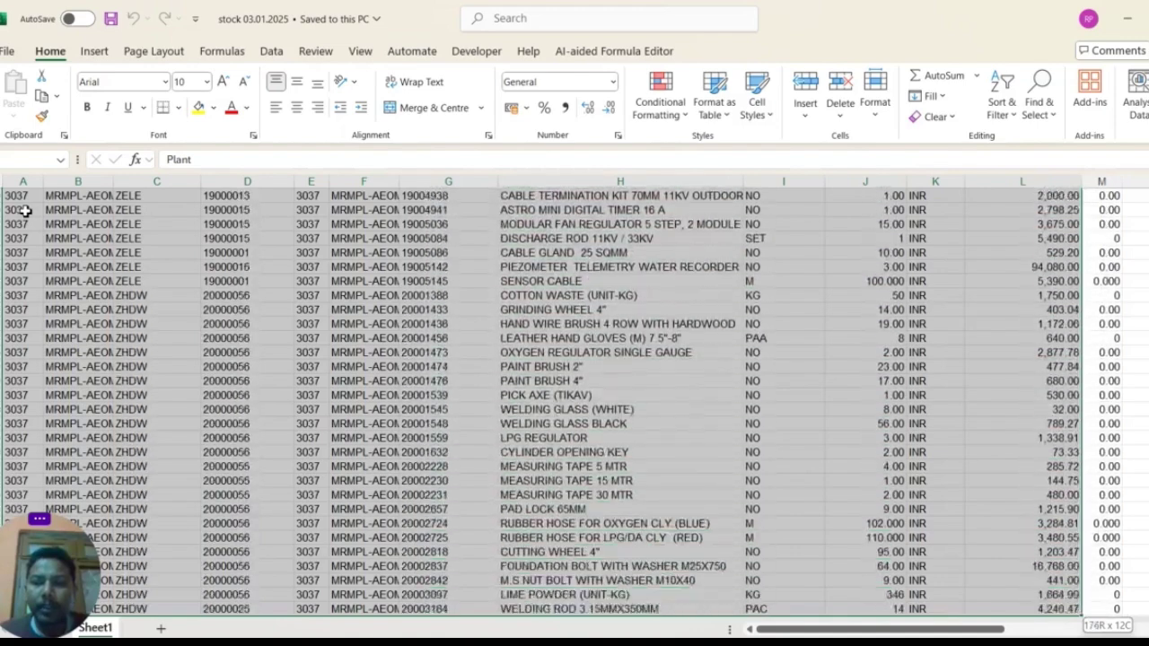
{"action": "key", "text": "shift+Down"}
{"action": "key", "text": "shift+Down"}
{"action": "key", "text": "shift+Down"}
{"action": "key", "text": "shift+Down"}
{"action": "key", "text": "shift+Down"}
{"action": "key", "text": "shift+Down"}
{"action": "key", "text": "shift+Down"}
{"action": "key", "text": "shift+Down"}
{"action": "key", "text": "shift+Down"}
{"action": "key", "text": "shift+Down"}
{"action": "key", "text": "shift+Down"}
{"action": "key", "text": "shift+Down"}
{"action": "key", "text": "shift+Down"}
{"action": "key", "text": "shift+Down"}
{"action": "key", "text": "shift+Down"}
{"action": "key", "text": "shift+Down"}
{"action": "key", "text": "shift+Down"}
{"action": "key", "text": "shift+Down"}
{"action": "key", "text": "shift+Down"}
{"action": "key", "text": "shift+Down"}
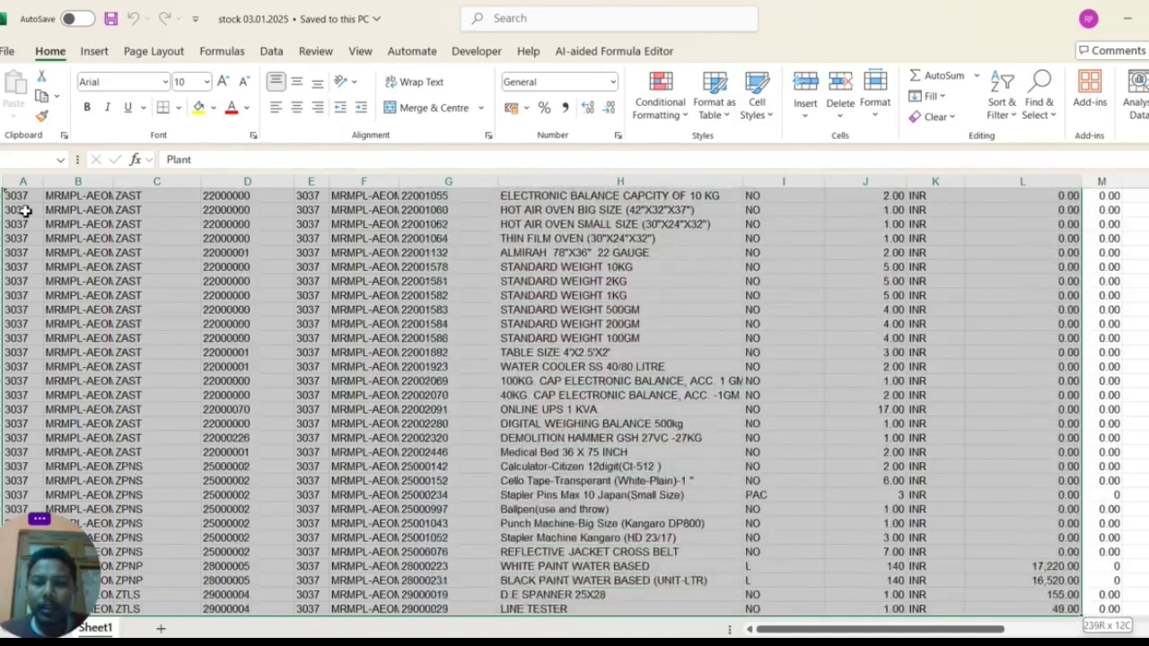
{"action": "key", "text": "shift+Down"}
{"action": "key", "text": "shift+Down"}
{"action": "key", "text": "shift+Down"}
{"action": "key", "text": "shift+Down"}
{"action": "key", "text": "shift+Down"}
{"action": "key", "text": "shift+Down"}
{"action": "key", "text": "shift+Down"}
{"action": "key", "text": "shift+Down"}
{"action": "key", "text": "shift+Down"}
{"action": "key", "text": "shift+Down"}
{"action": "key", "text": "shift+Down"}
{"action": "key", "text": "shift+Down"}
{"action": "key", "text": "shift+Down"}
{"action": "key", "text": "shift+Down"}
{"action": "key", "text": "shift+Down"}
{"action": "key", "text": "shift+Down"}
{"action": "key", "text": "shift+Down"}
{"action": "key", "text": "shift+Down"}
{"action": "key", "text": "shift+Down"}
{"action": "key", "text": "shift+Down"}
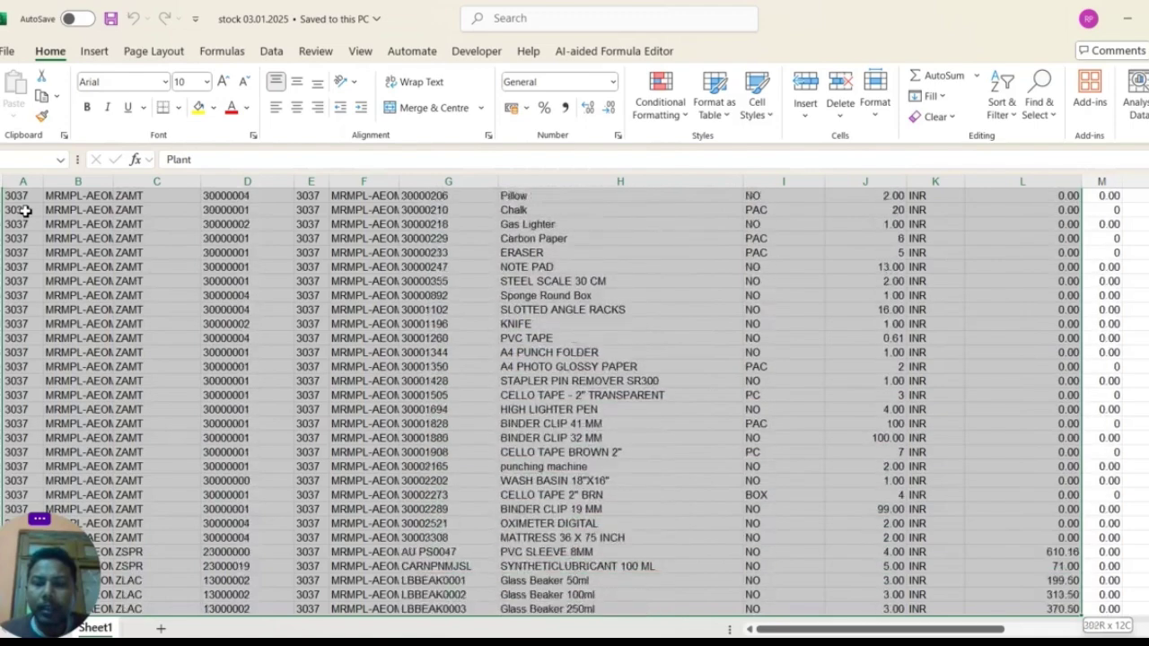
{"action": "key", "text": "shift+Down"}
{"action": "key", "text": "shift+Down"}
{"action": "key", "text": "shift+Down"}
{"action": "key", "text": "shift+Down"}
{"action": "key", "text": "shift+Down"}
{"action": "key", "text": "shift+Down"}
{"action": "key", "text": "shift+Down"}
{"action": "key", "text": "shift+Down"}
{"action": "key", "text": "shift+Down"}
{"action": "key", "text": "shift+Down"}
{"action": "key", "text": "shift+Down"}
{"action": "key", "text": "shift+Down"}
{"action": "key", "text": "shift+Down"}
{"action": "key", "text": "shift+Down"}
{"action": "key", "text": "shift+Down"}
{"action": "key", "text": "shift+Down"}
{"action": "key", "text": "shift+Down"}
{"action": "key", "text": "shift+Down"}
{"action": "key", "text": "shift+Down"}
{"action": "key", "text": "shift+Down"}
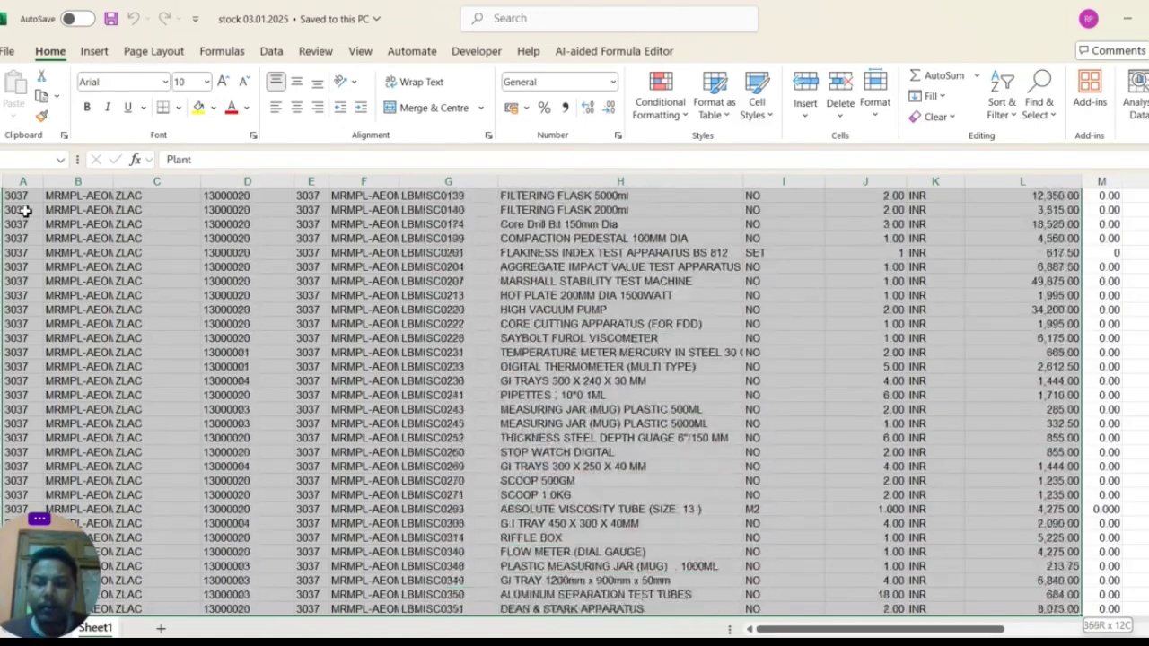
{"action": "key", "text": "shift+Down"}
{"action": "key", "text": "shift+Down"}
{"action": "key", "text": "shift+Down"}
{"action": "key", "text": "shift+Down"}
{"action": "key", "text": "shift+Down"}
{"action": "key", "text": "shift+Down"}
{"action": "key", "text": "shift+Down"}
{"action": "key", "text": "shift+Down"}
{"action": "key", "text": "shift+Down"}
{"action": "key", "text": "shift+Down"}
{"action": "key", "text": "shift+Down"}
{"action": "key", "text": "shift+Down"}
{"action": "key", "text": "shift+Down"}
{"action": "key", "text": "shift+Down"}
{"action": "key", "text": "shift+Down"}
{"action": "key", "text": "shift+Down"}
{"action": "key", "text": "shift+Down"}
{"action": "key", "text": "shift+Down"}
{"action": "key", "text": "shift+Down"}
{"action": "key", "text": "shift+Down"}
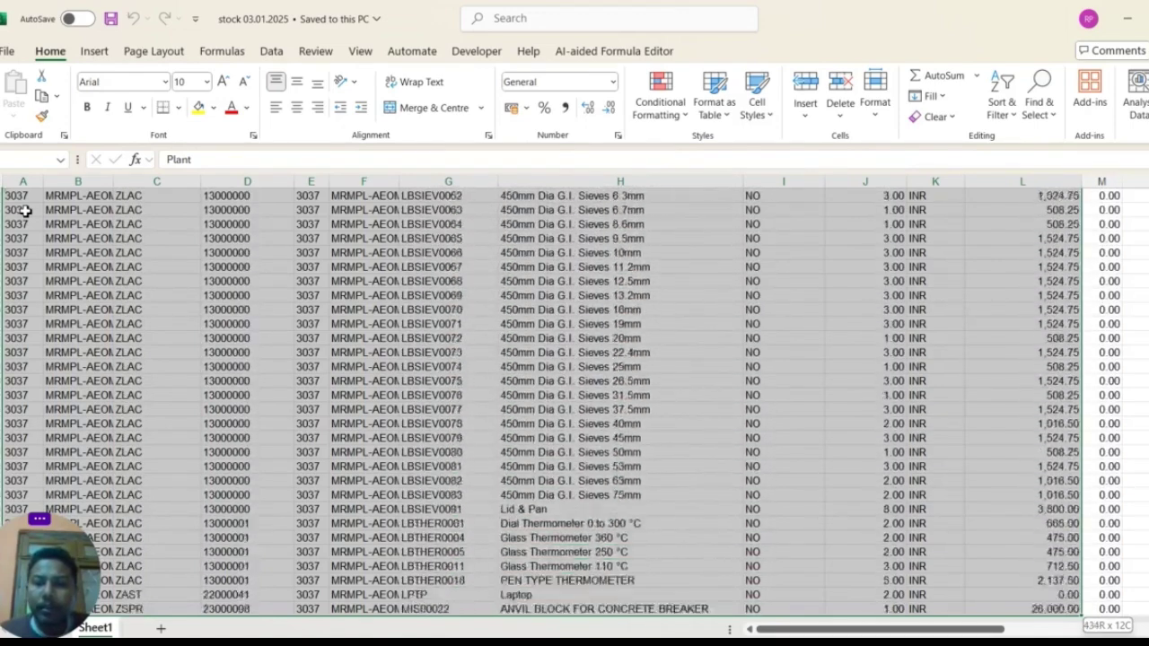
{"action": "key", "text": "shift+Up"}
{"action": "key", "text": "shift+Up"}
{"action": "key", "text": "shift+Up"}
{"action": "key", "text": "shift+Up"}
{"action": "key", "text": "shift+Up"}
{"action": "key", "text": "shift+Up"}
{"action": "key", "text": "shift+Up"}
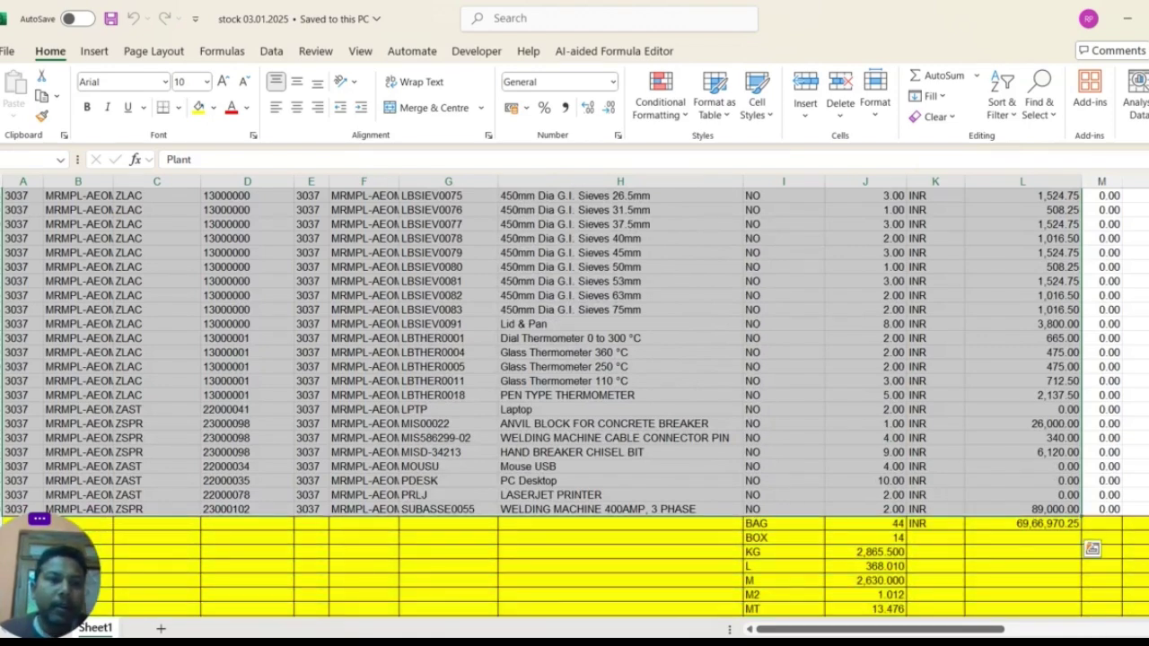
Apply All Borders to the selected stock table range.
{"action": "left_click", "coordinate": [182, 108]}
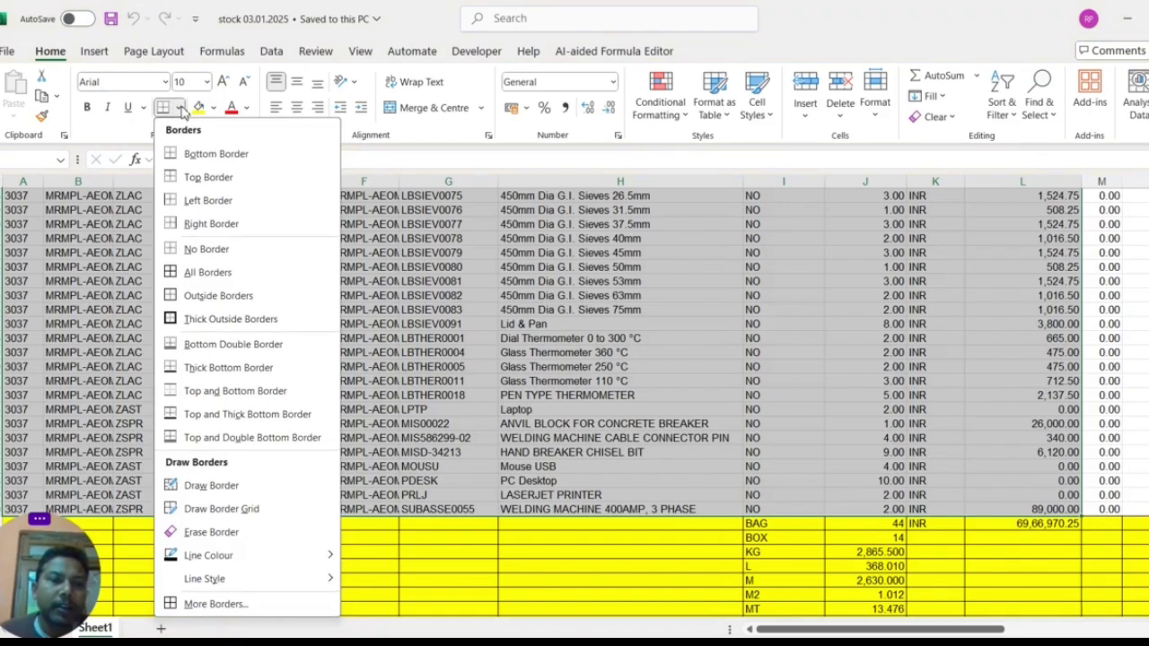
{"action": "left_click", "coordinate": [207, 272]}
{"action": "scroll", "coordinate": [629, 359], "scroll_direction": "up", "scroll_amount": 15}
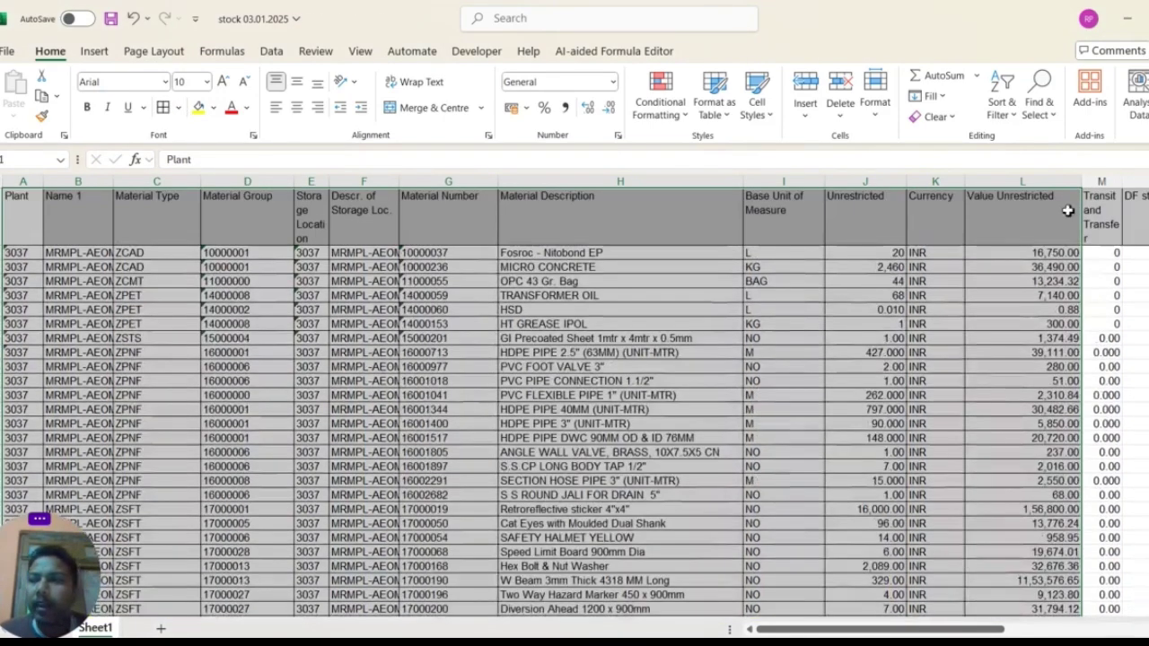
{"action": "left_click", "coordinate": [1095, 179]}
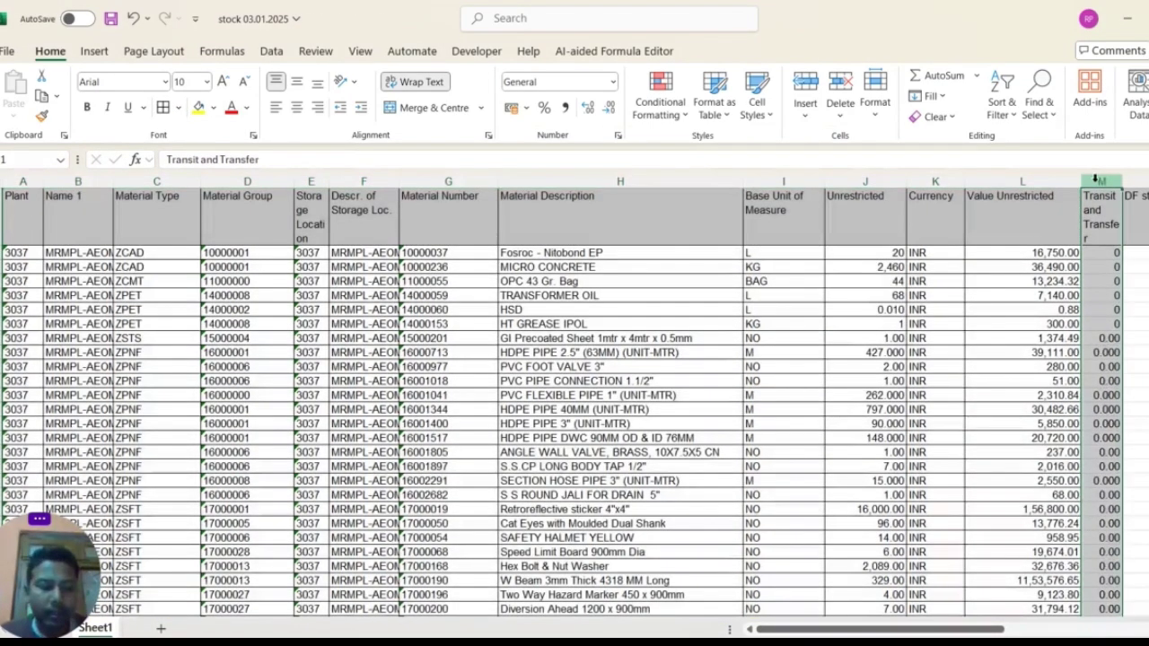
{"action": "left_click_drag", "start_coordinate": [1095, 178], "coordinate": [1096, 178]}
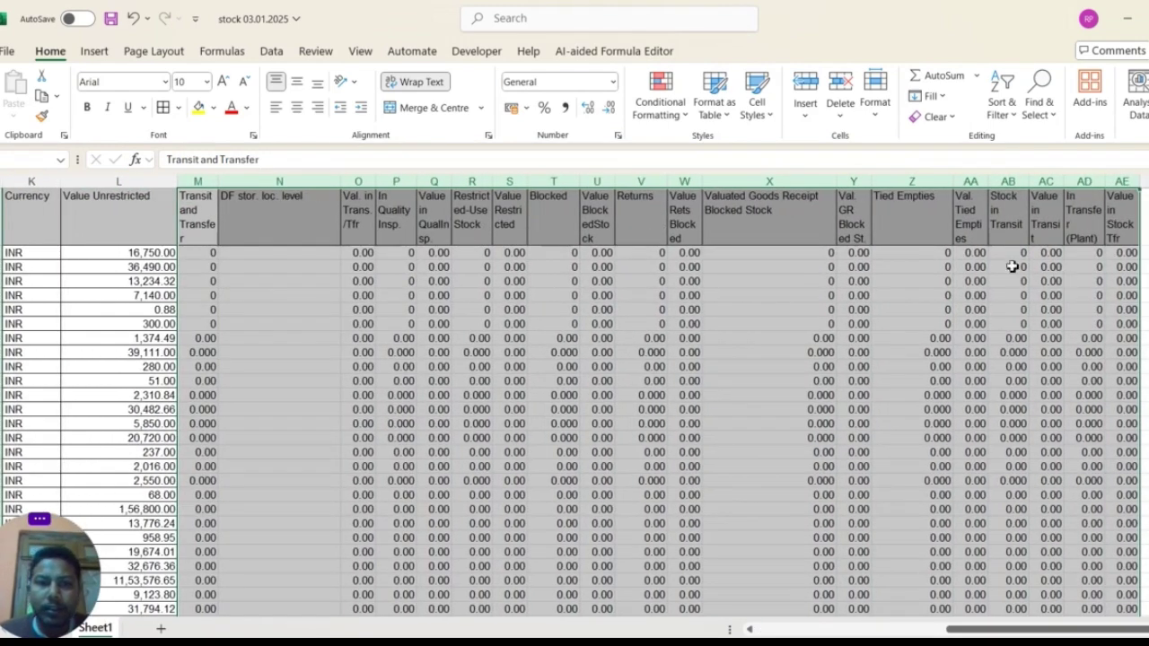
{"action": "left_click", "coordinate": [914, 184]}
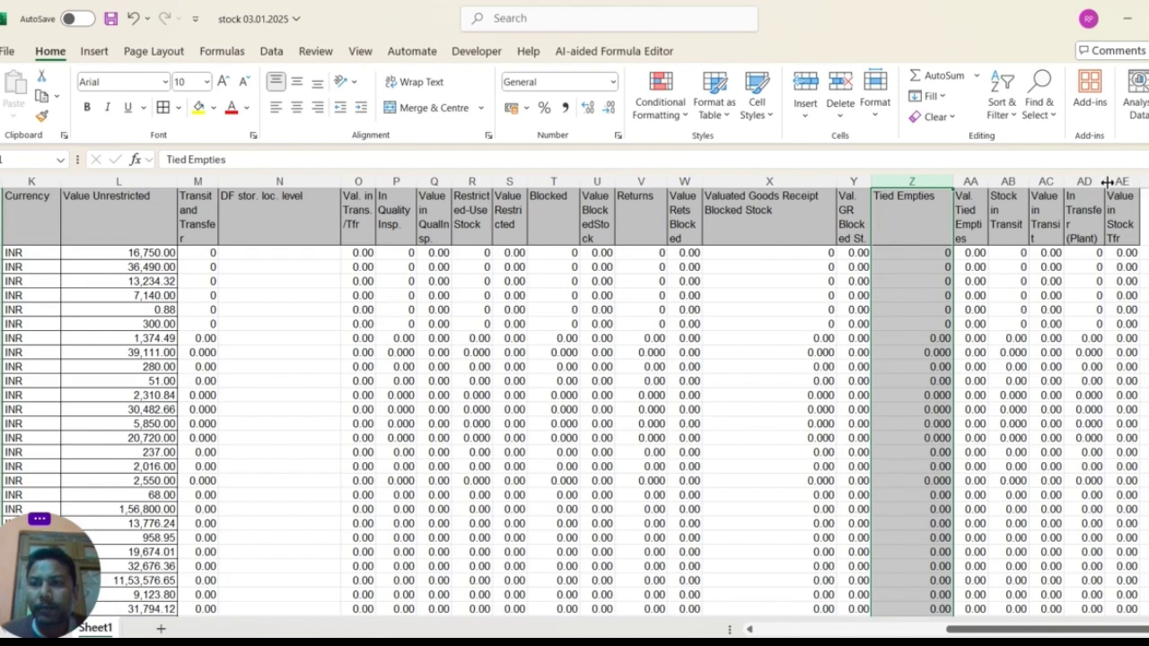
{"action": "left_click_drag", "start_coordinate": [1122, 184], "coordinate": [1121, 182]}
{"action": "key", "text": "ctrl+shift+Left"}
{"action": "left_click_drag", "start_coordinate": [27, 182], "coordinate": [190, 182]}
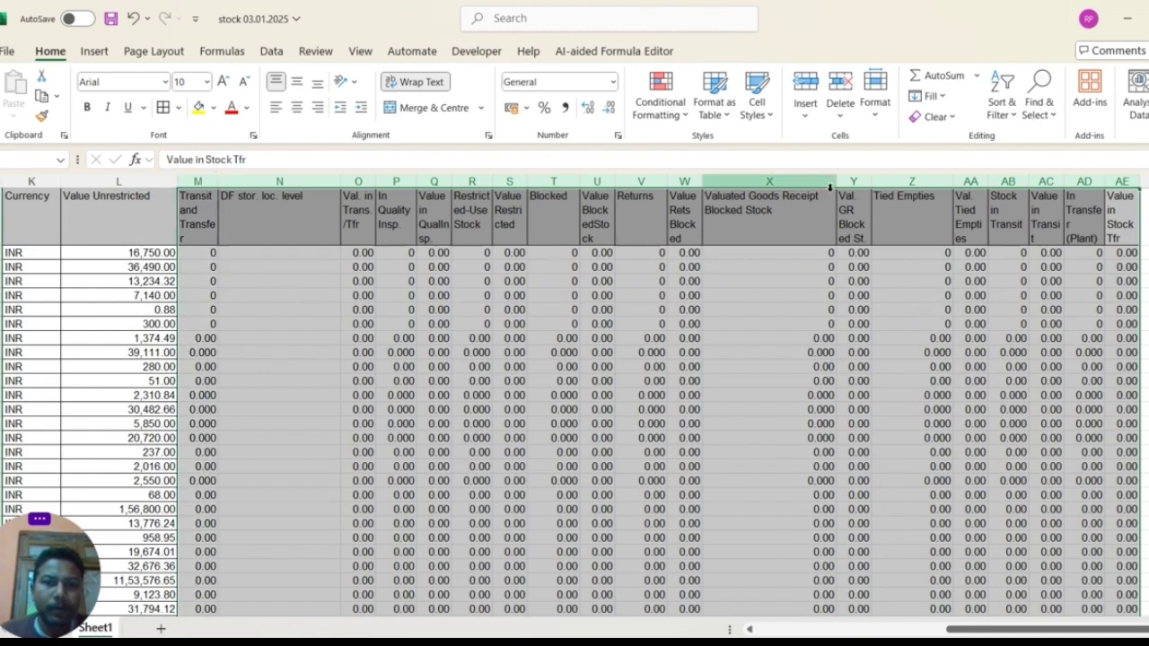
{"action": "left_click", "coordinate": [803, 183]}
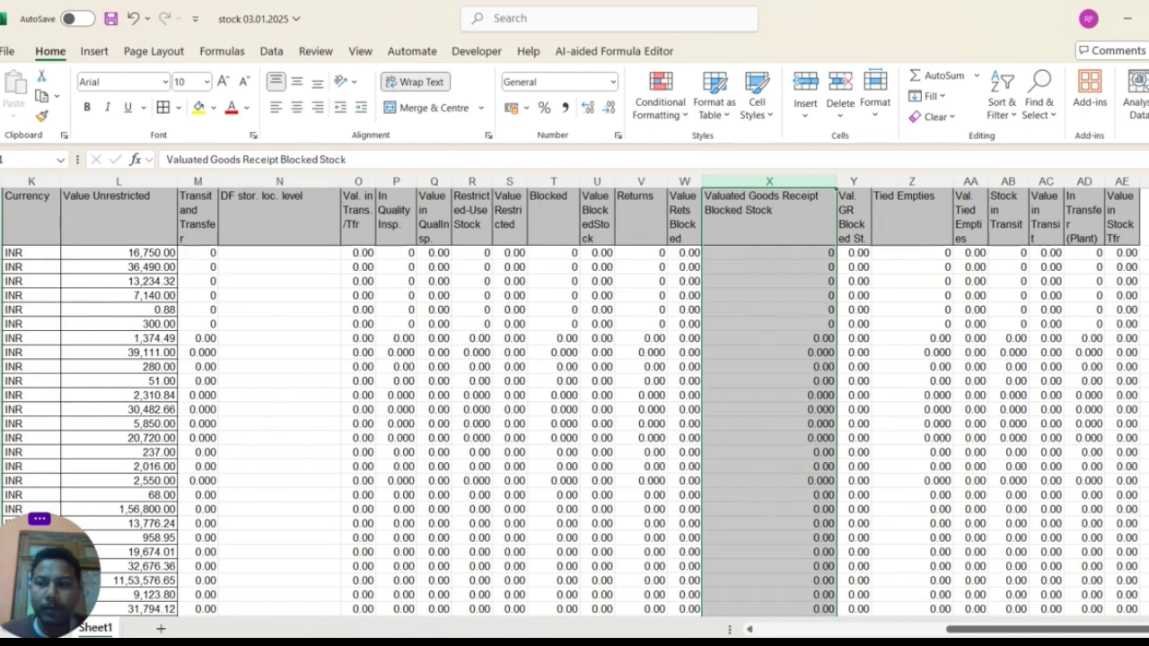
{"action": "left_click", "coordinate": [485, 339]}
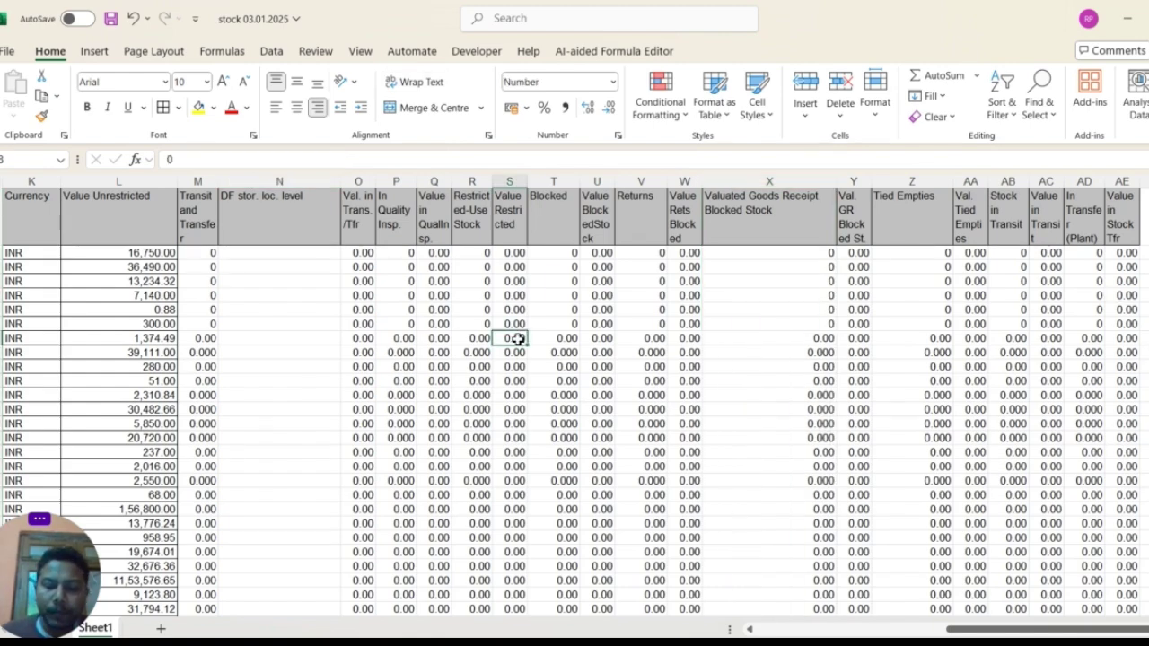
{"action": "key", "text": "ctrl+Left"}
{"action": "key", "text": "ctrl+Left"}
{"action": "key", "text": "ctrl+Left"}
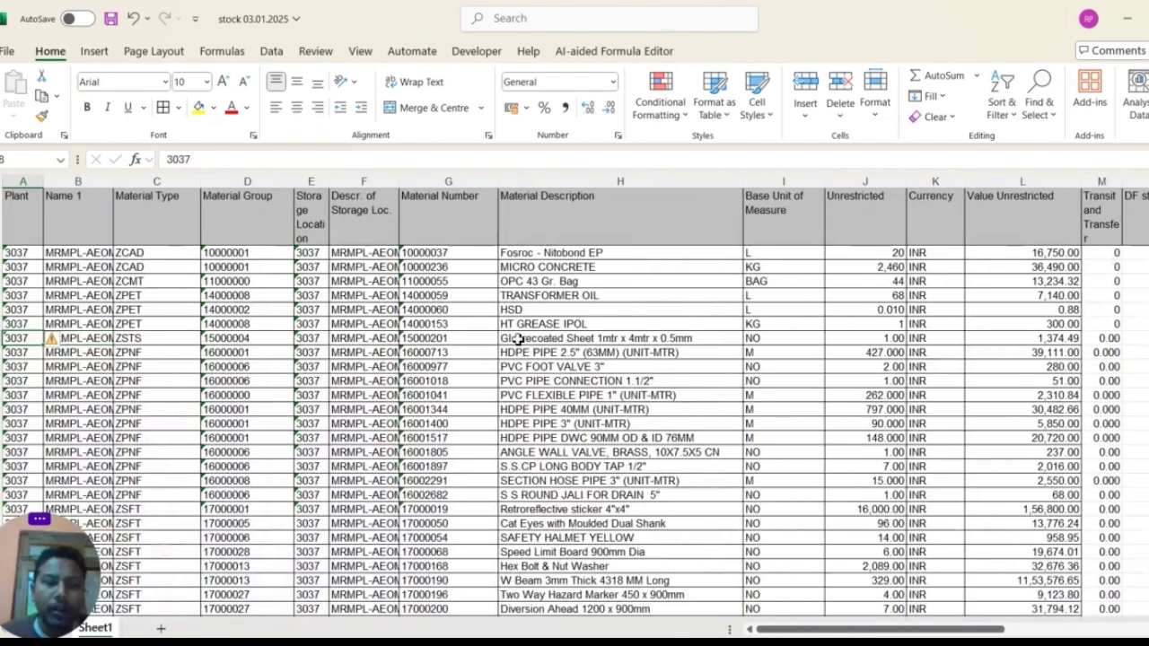